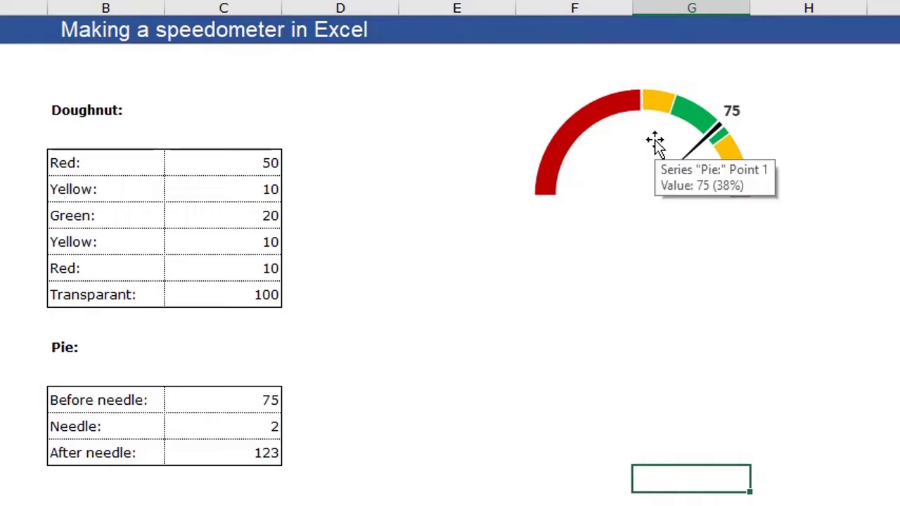
- Review the finished speedometer chart together with the doughnut and pie data tables that feed it
mouse_move(640, 280)
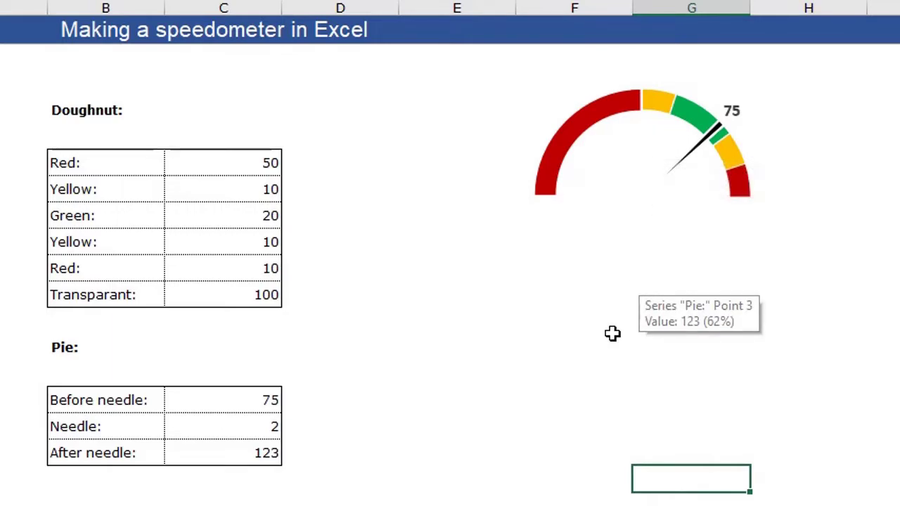
left_click_drag(146, 166, 236, 296)
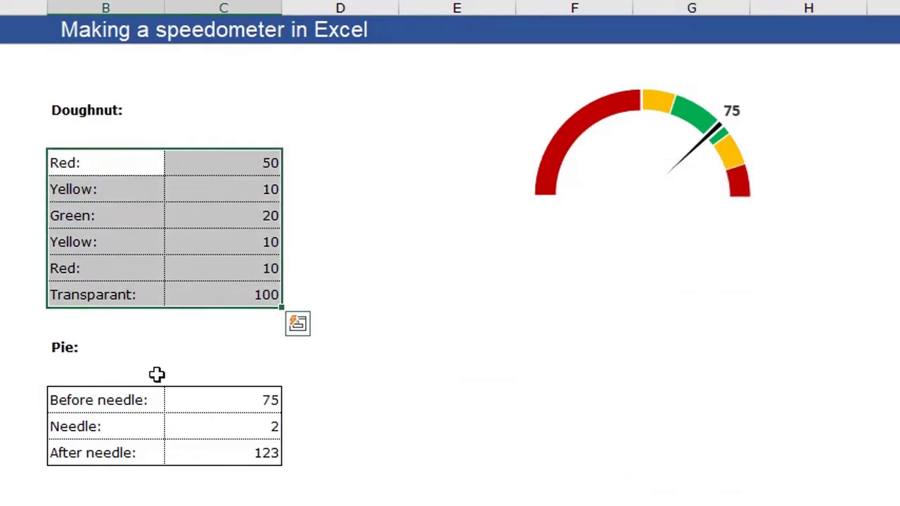
left_click_drag(158, 399, 196, 441)
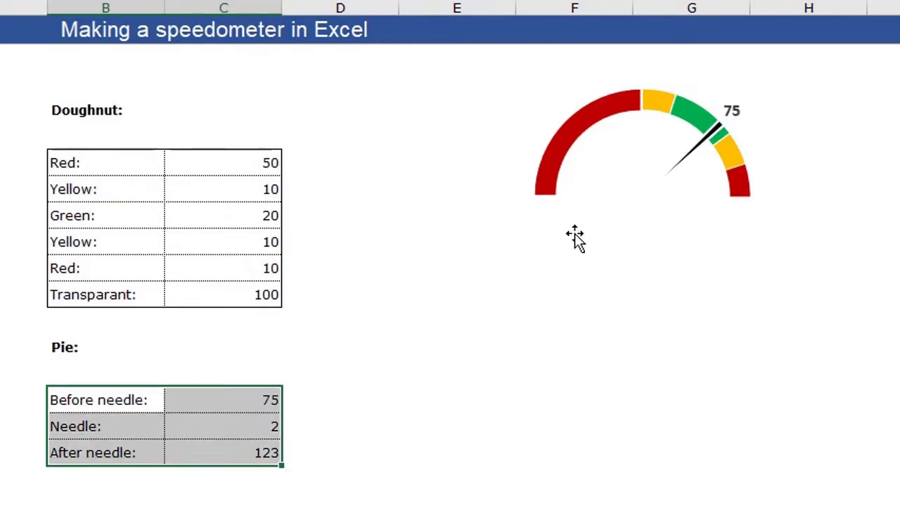
mouse_move(652, 165)
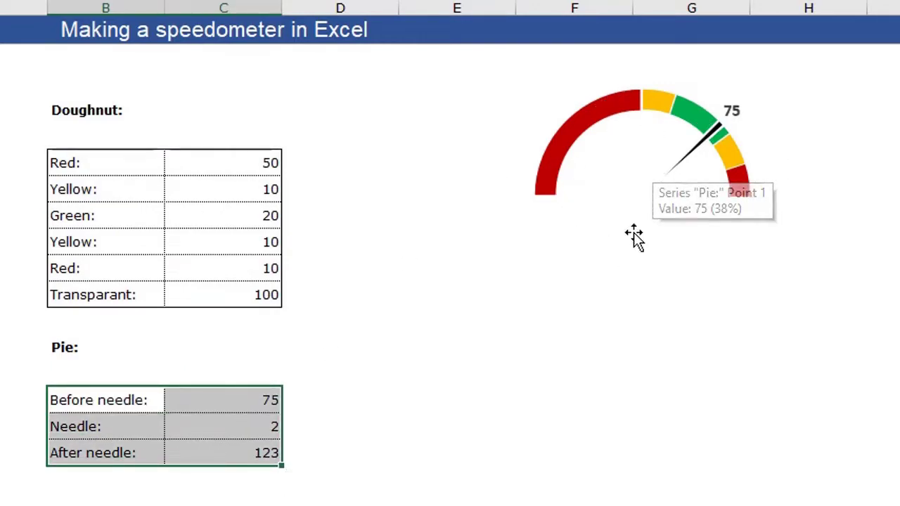
left_click(600, 367)
- Fill the Before needle value cell in the pie table with light gold
left_click(228, 400)
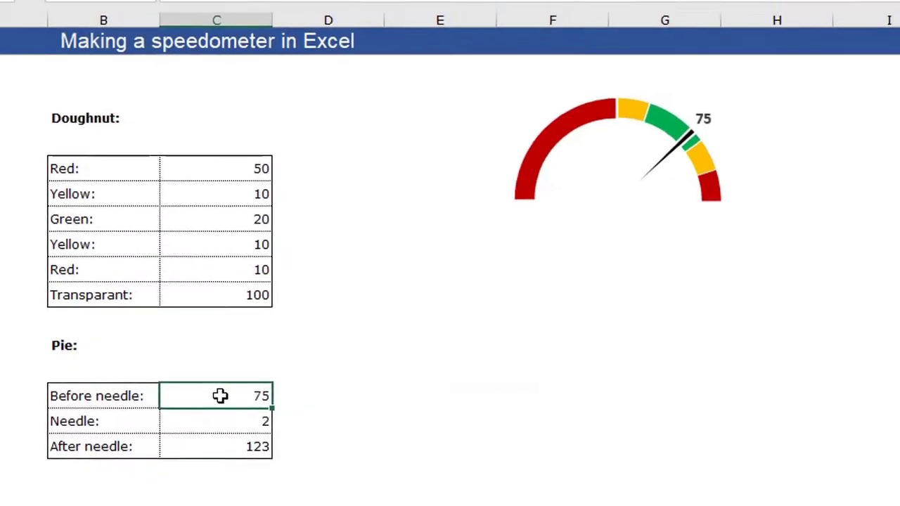
left_click(202, 17)
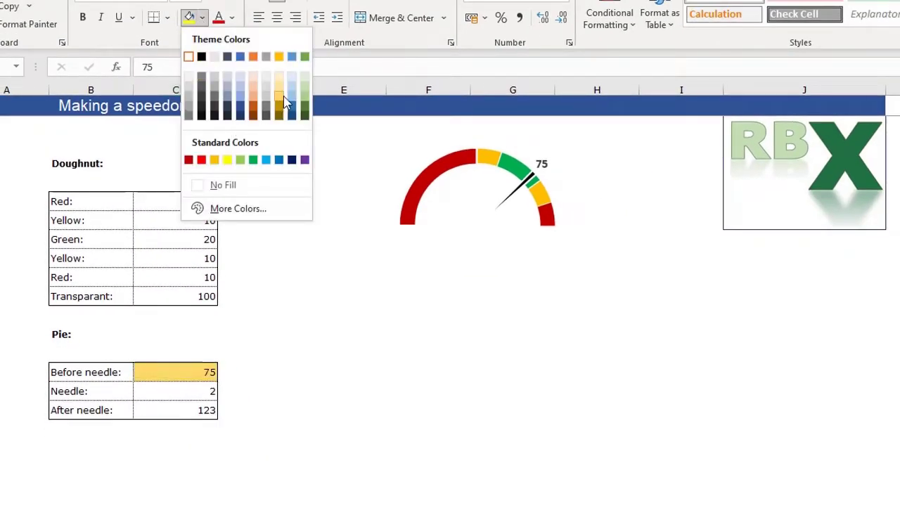
left_click(214, 159)
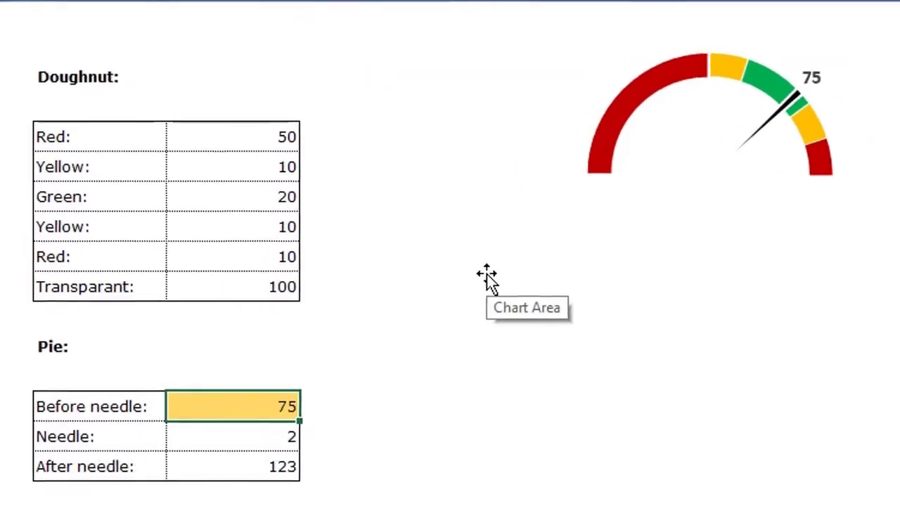
- Test the speedometer needle by setting the Before needle value to 40 and then to 45
type("40")
key("Return")
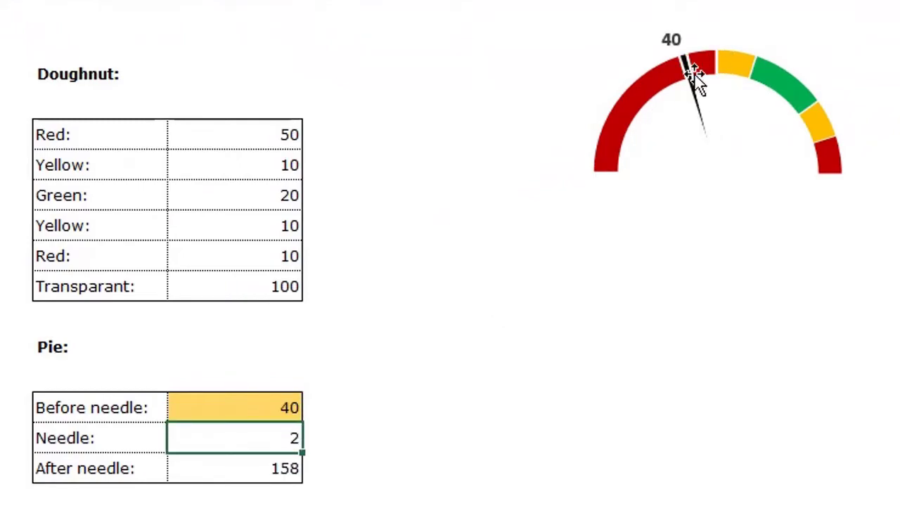
left_click(275, 406)
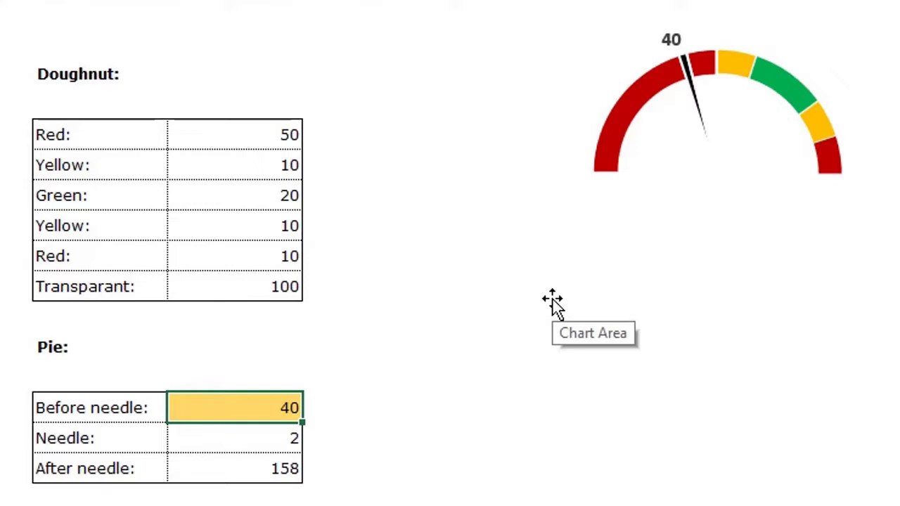
type("45")
key("Return")
key("Up")
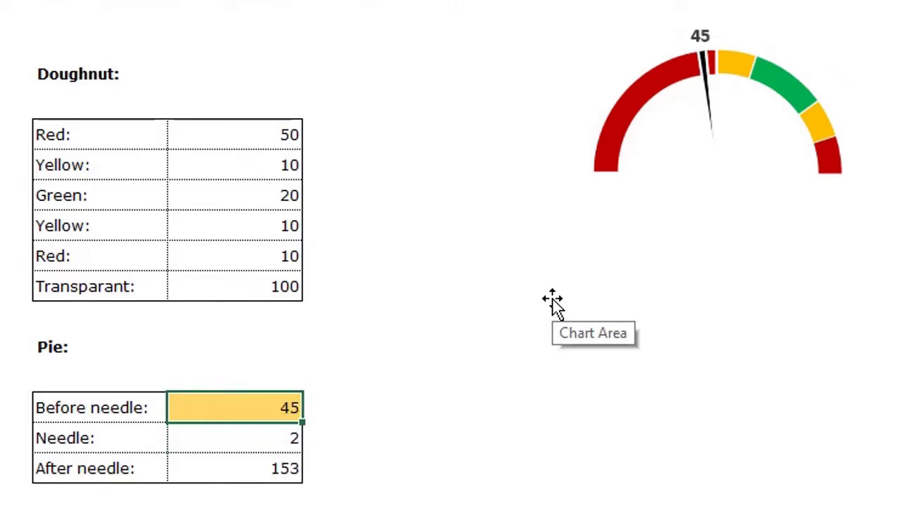
- Test the needle with Before needle values of 80 and 90, and set the value back to 75
type("80")
key("Return")
key("Up")
type("9")
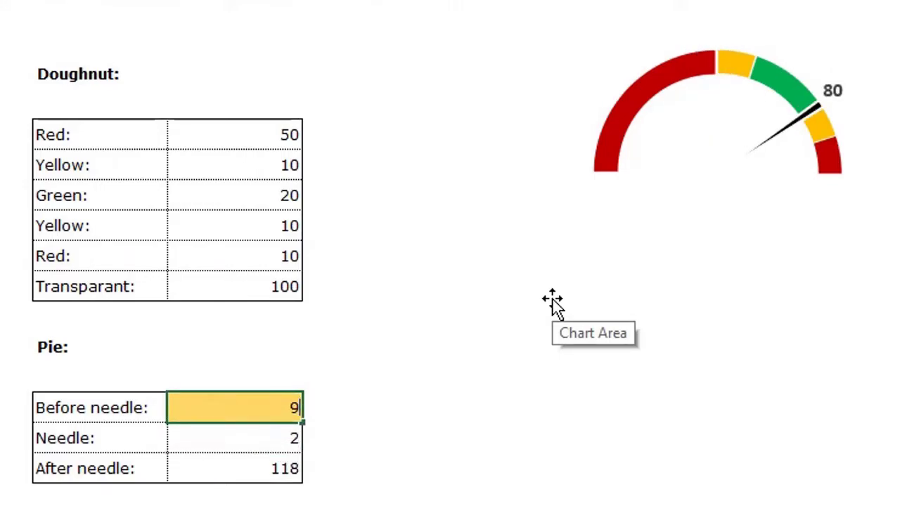
type("0")
key("Return")
key("Up")
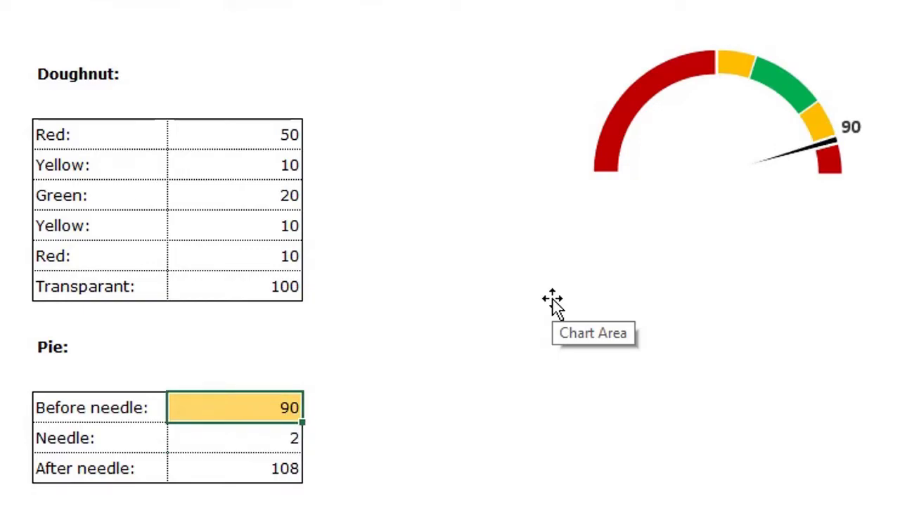
type("75")
key("Return")
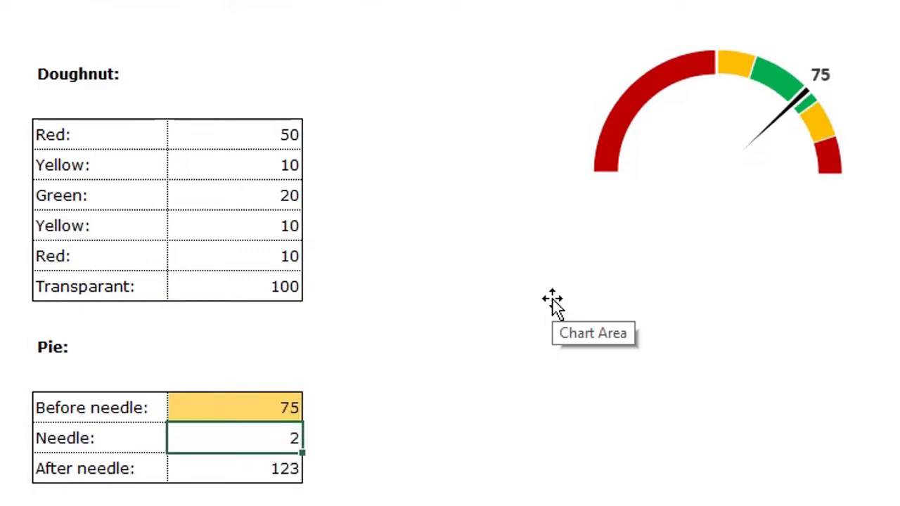
left_click(642, 369)
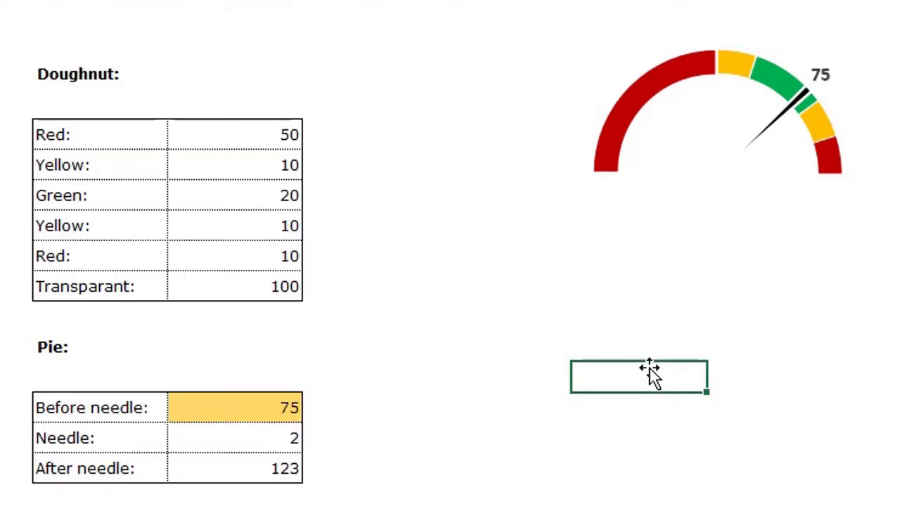
- Delete the existing speedometer chart from the sheet
left_click(621, 73)
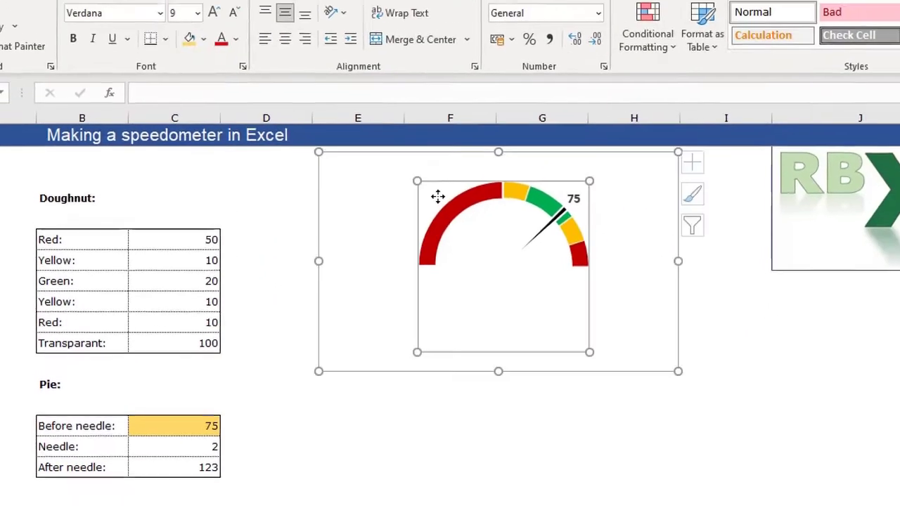
left_click(355, 215)
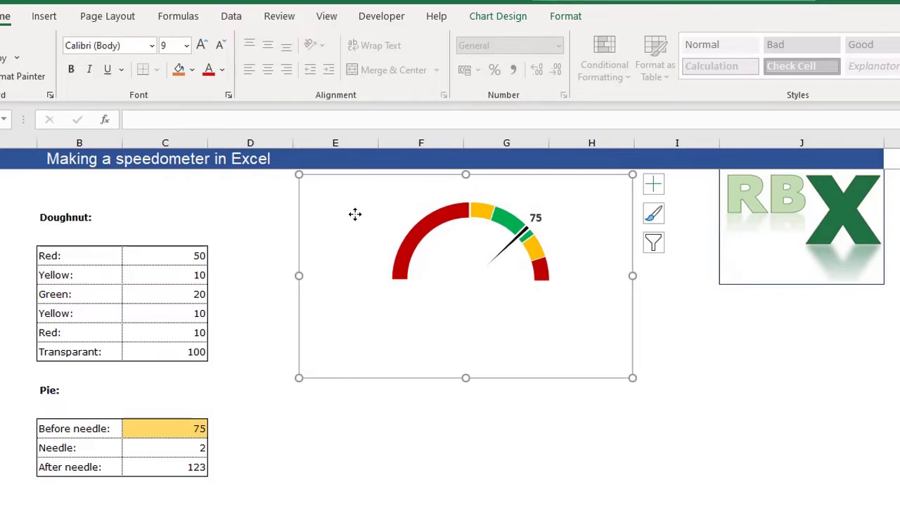
key("Delete")
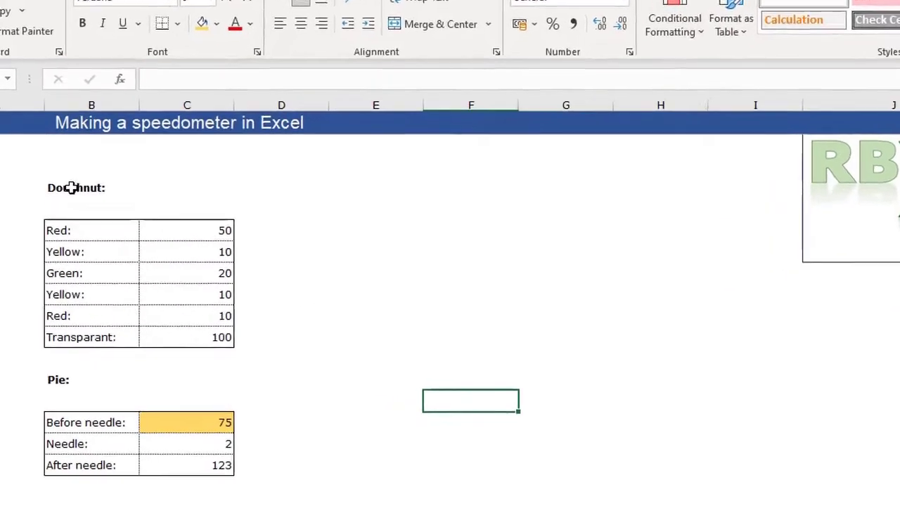
- Examine the doughnut table's colour segment values and the formula behind its Transparant value
left_click(68, 216)
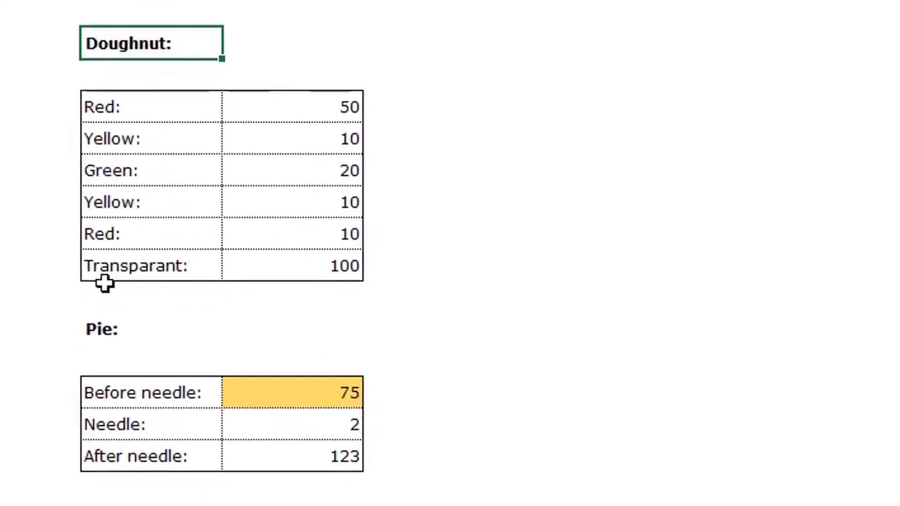
key("Down")
key("Down")
left_click(42, 391)
left_click_drag(134, 96, 316, 258)
left_click(441, 205)
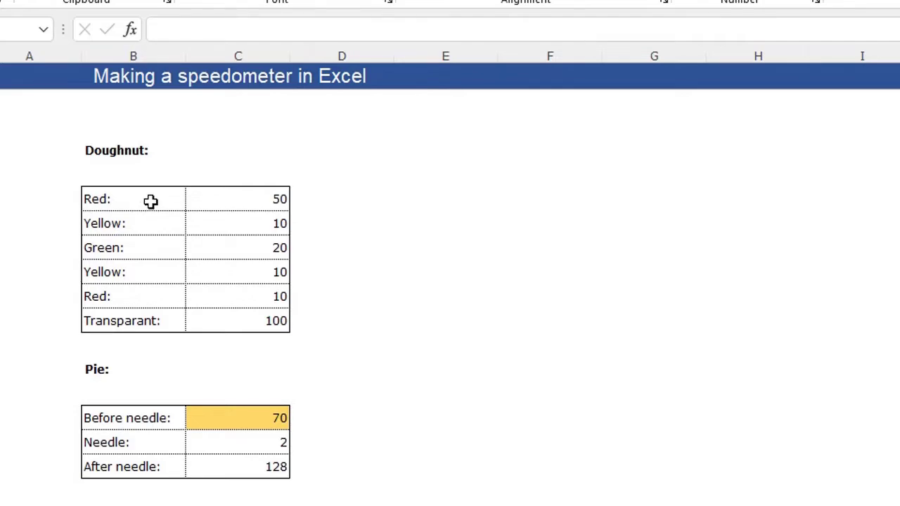
left_click_drag(237, 199, 239, 293)
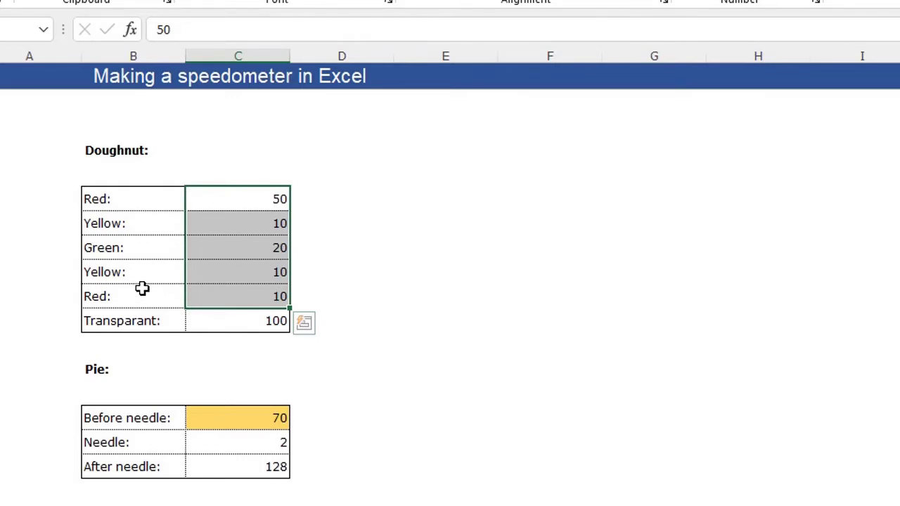
left_click(142, 319)
left_click(234, 320)
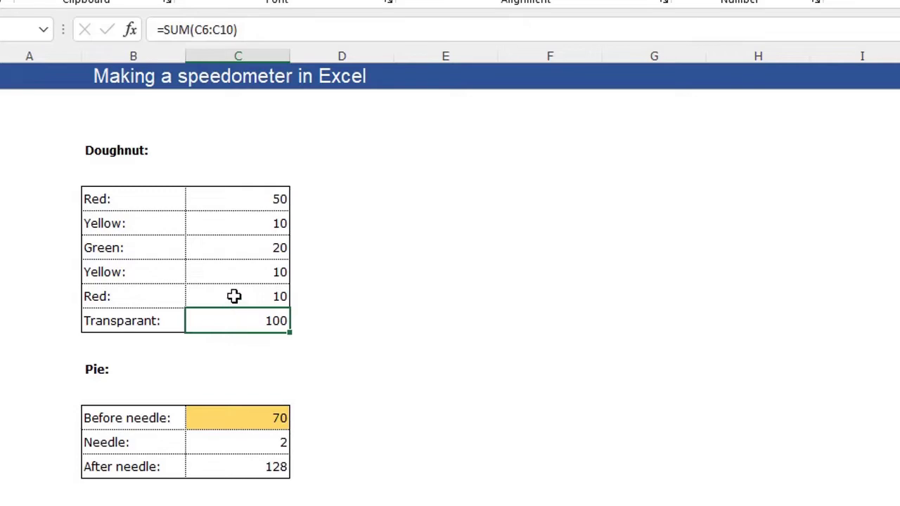
left_click_drag(234, 298, 238, 205)
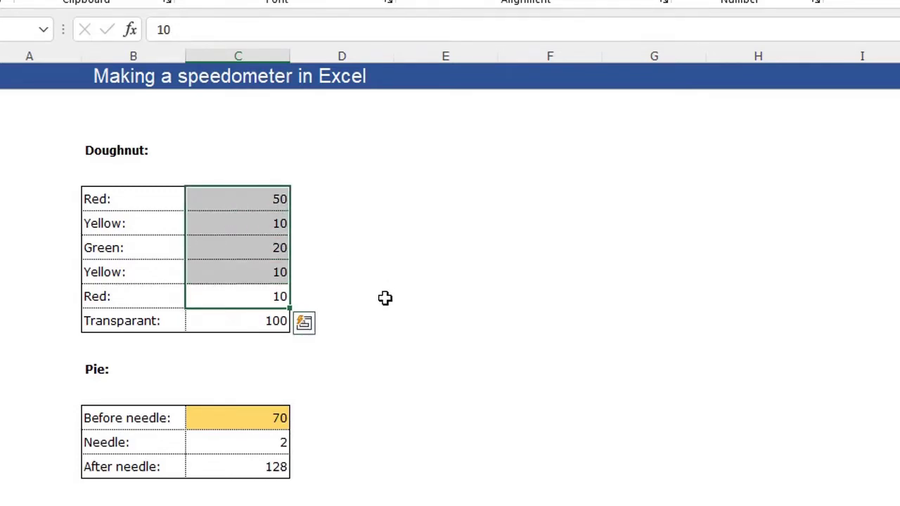
- Examine the pie table's Before needle, Needle and After needle cells and how the After needle formula relates to the doughnut values
left_click(246, 419)
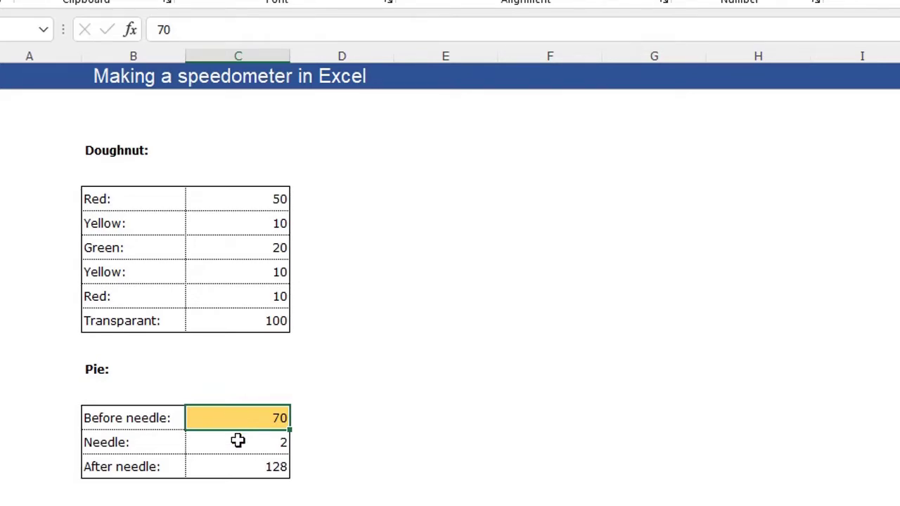
left_click(237, 441)
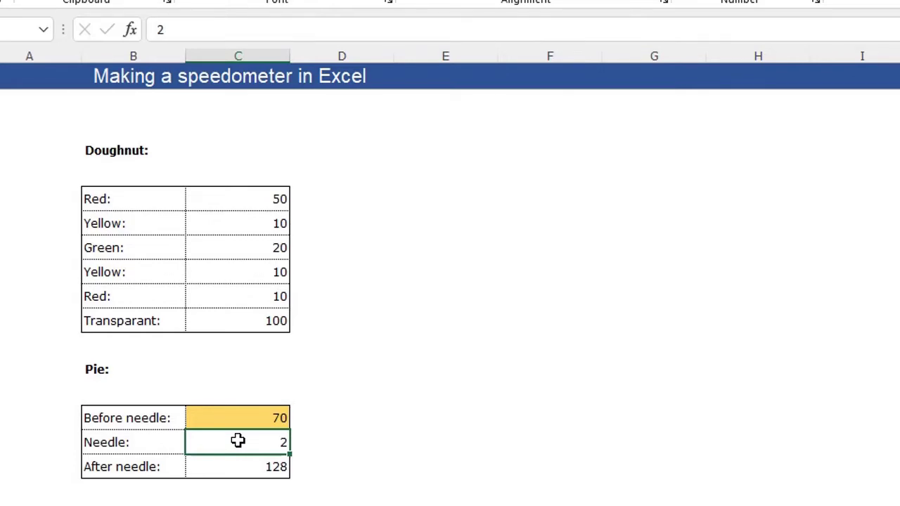
left_click(246, 468)
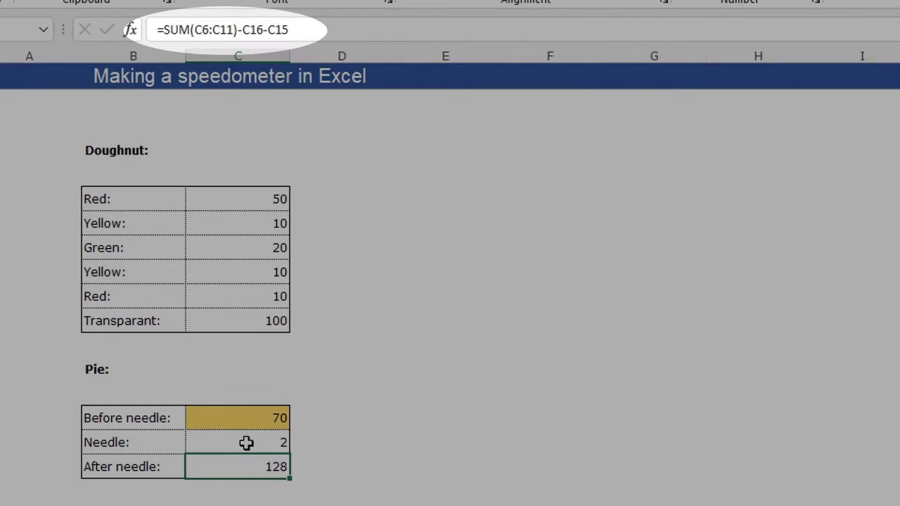
left_click_drag(220, 321, 232, 197)
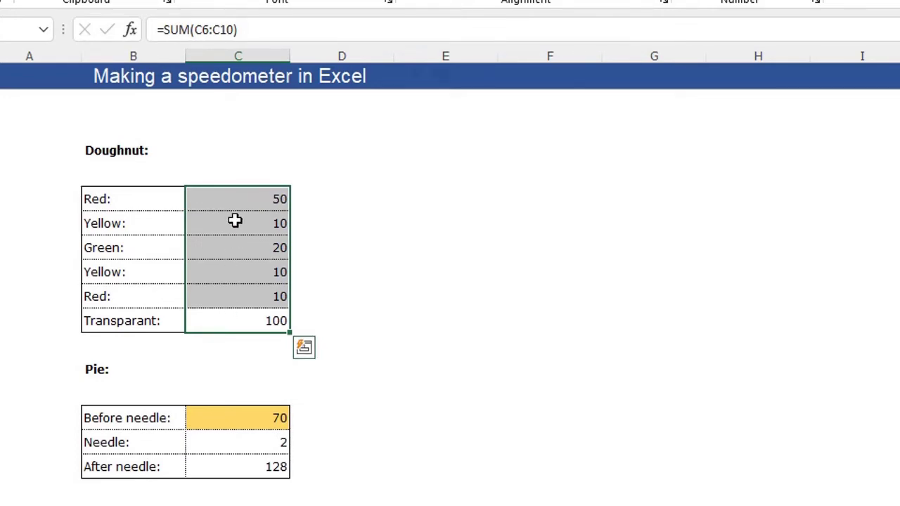
left_click(239, 420)
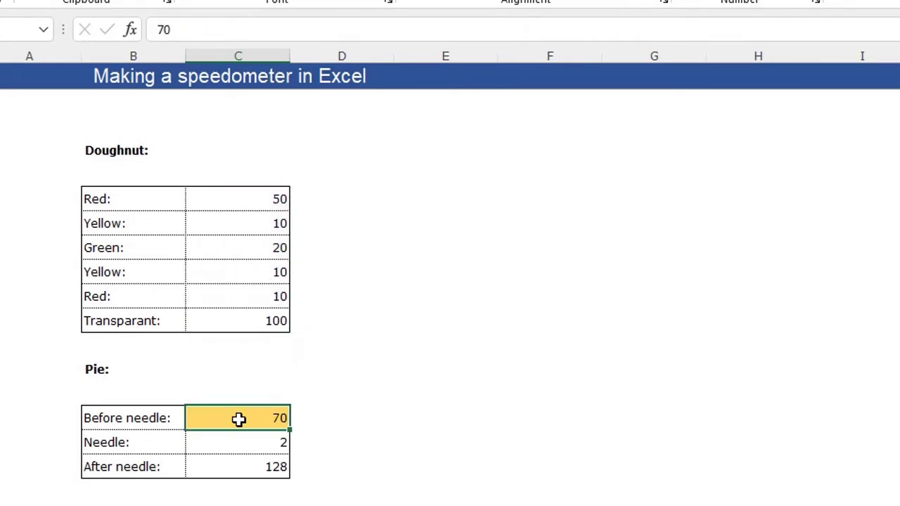
left_click(235, 442)
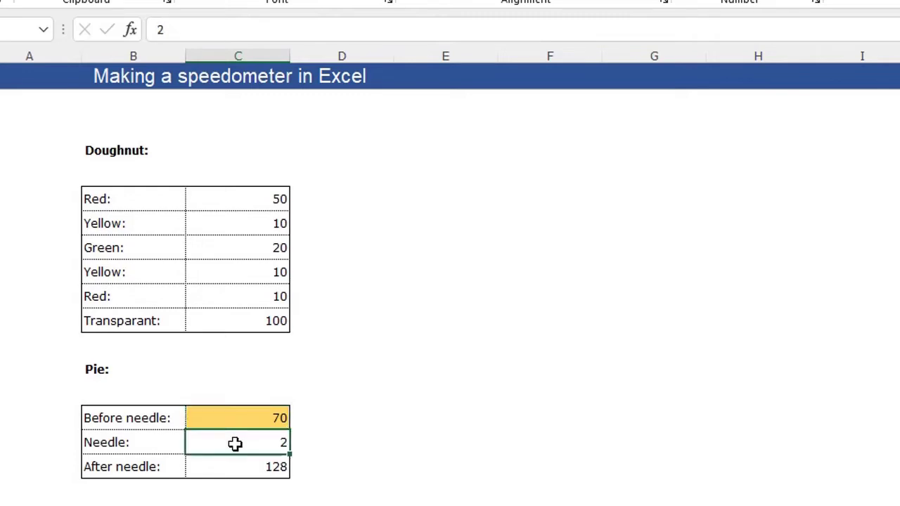
left_click_drag(237, 466, 239, 417)
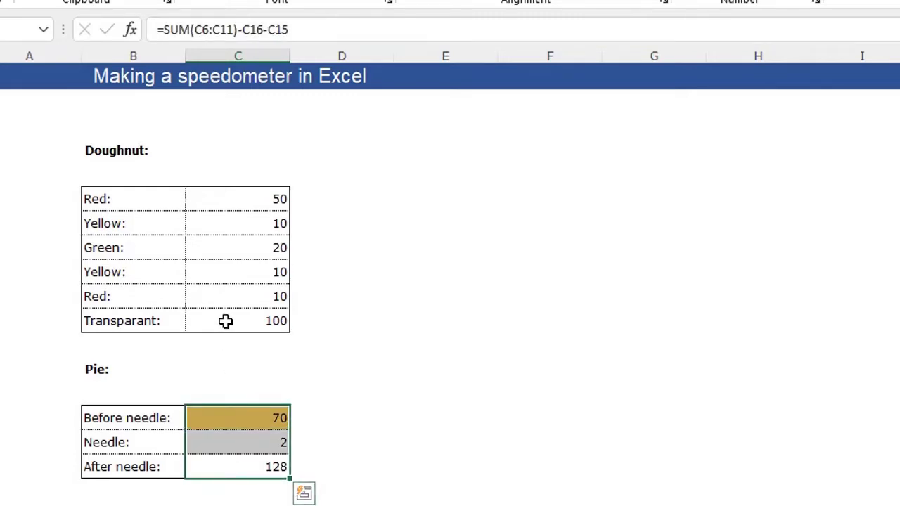
left_click_drag(227, 321, 228, 201)
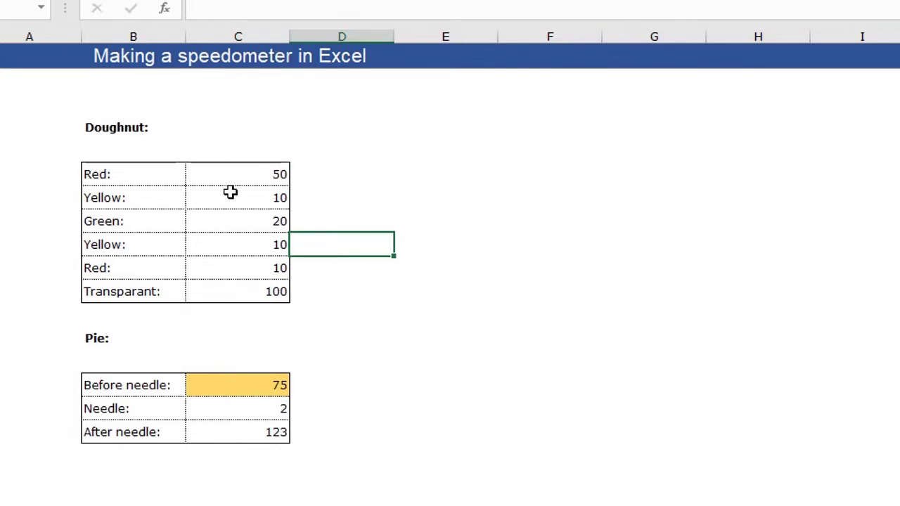
- Insert a doughnut chart from the six doughnut values from Red to Transparant and place it beside the data tables
left_click_drag(237, 175, 239, 283)
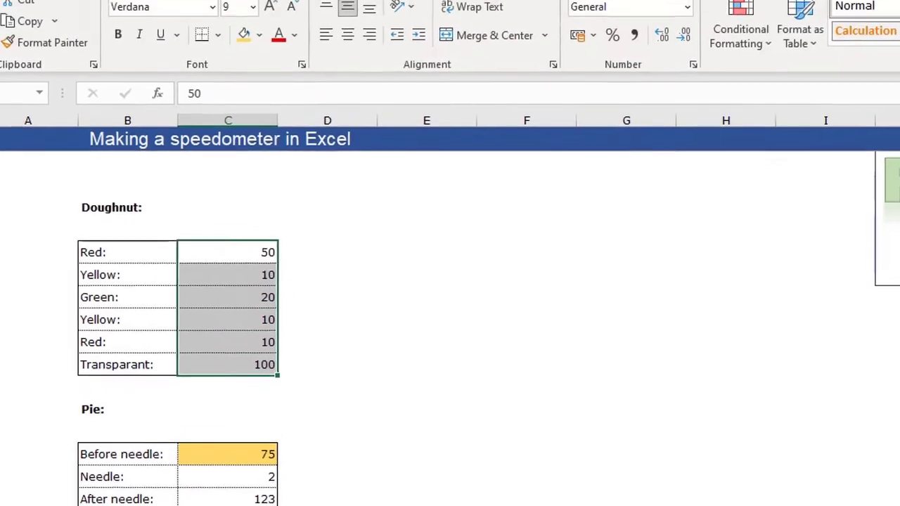
left_click(85, 33)
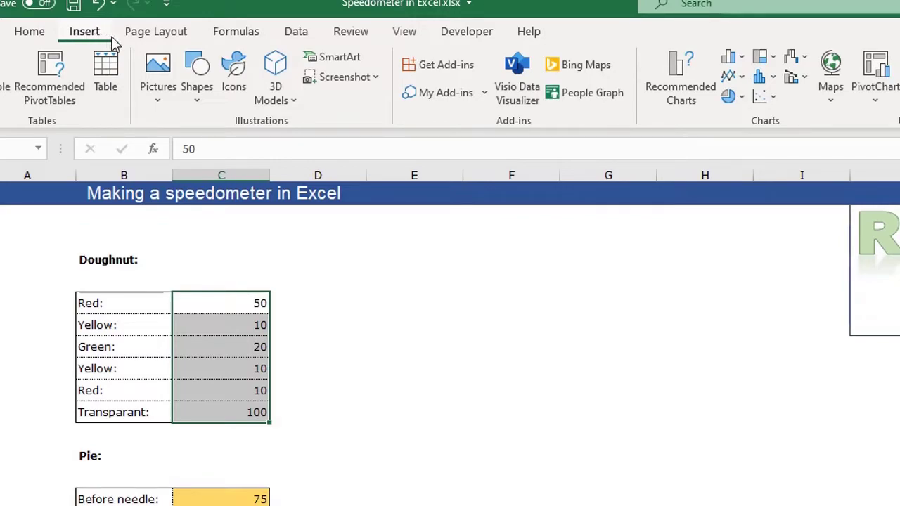
left_click(742, 98)
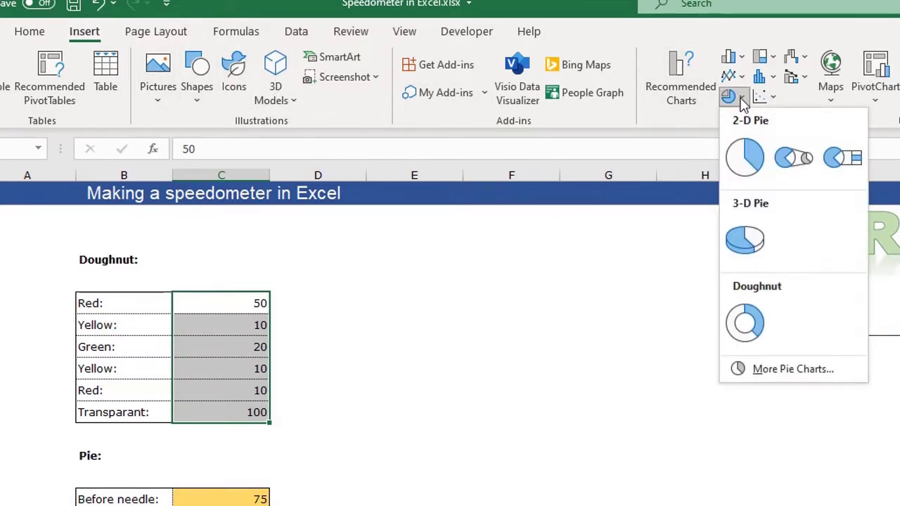
left_click(744, 324)
left_click_drag(708, 443, 471, 259)
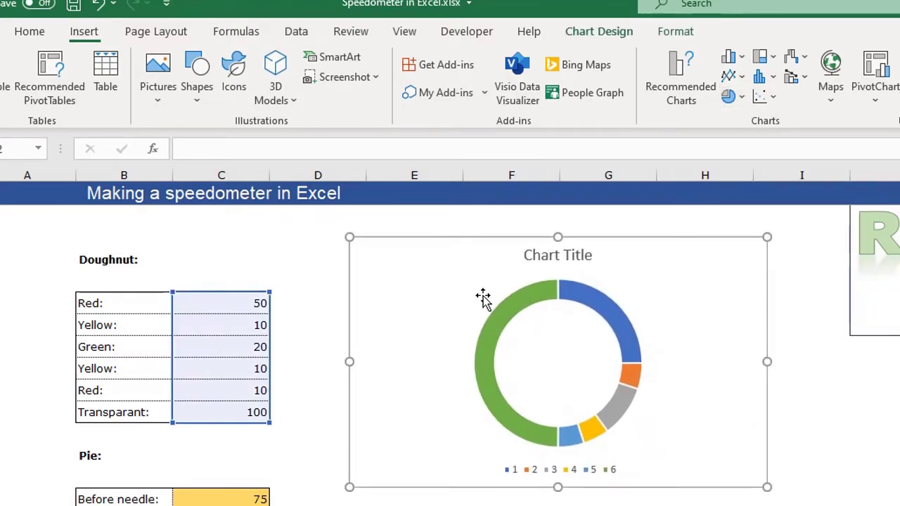
left_click(783, 505)
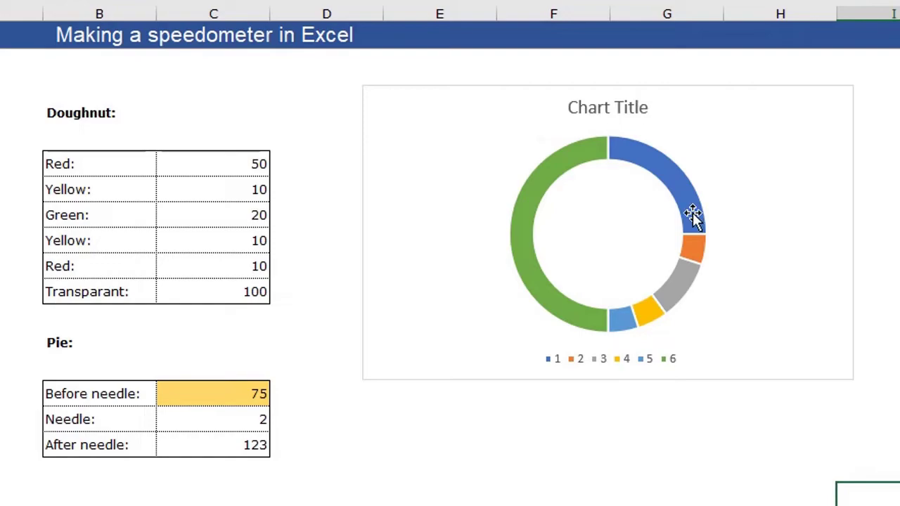
- Remove the chart title and the legend from the doughnut chart
left_click(745, 159)
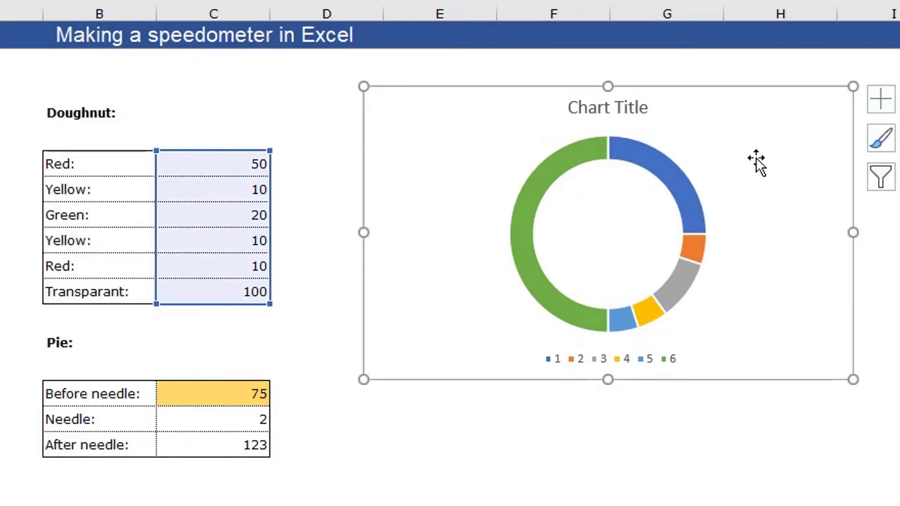
left_click(880, 100)
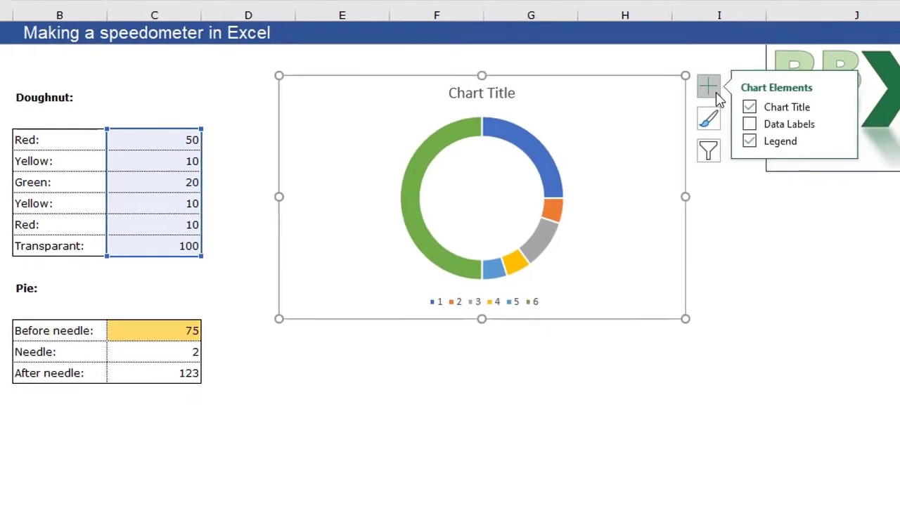
left_click(748, 106)
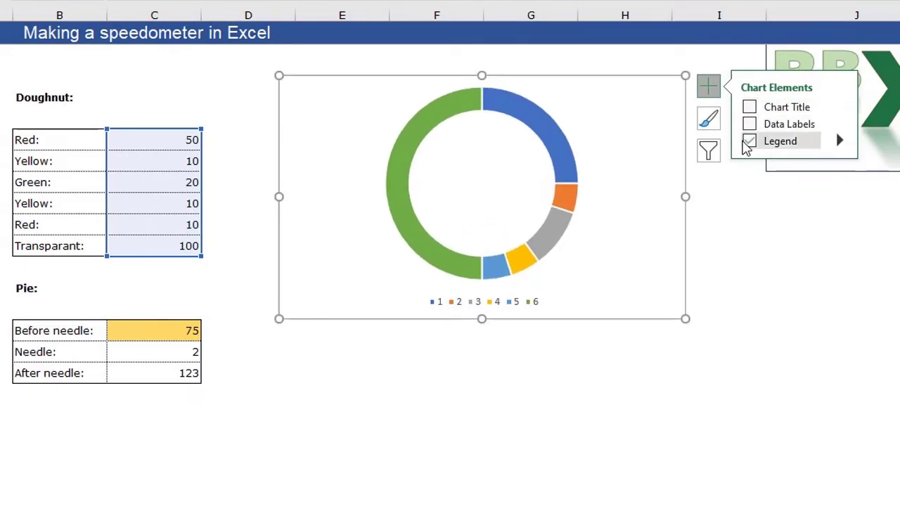
left_click(750, 141)
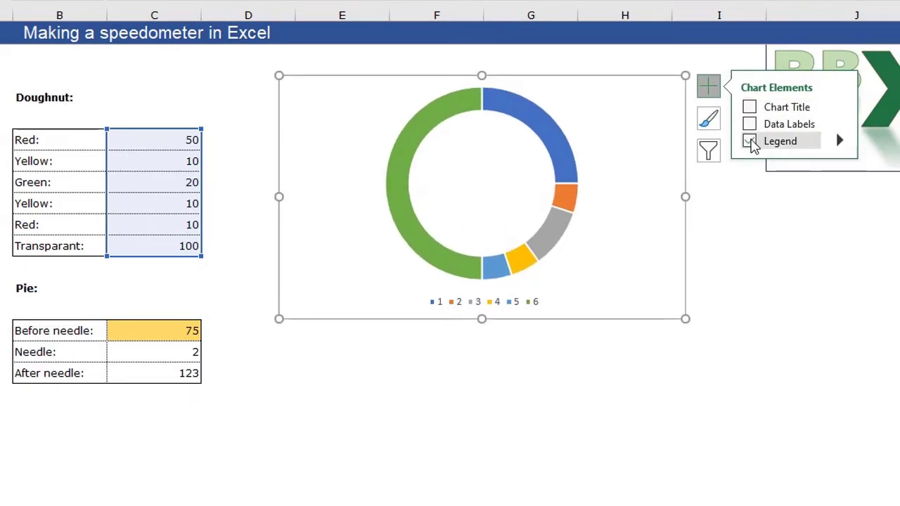
left_click(522, 423)
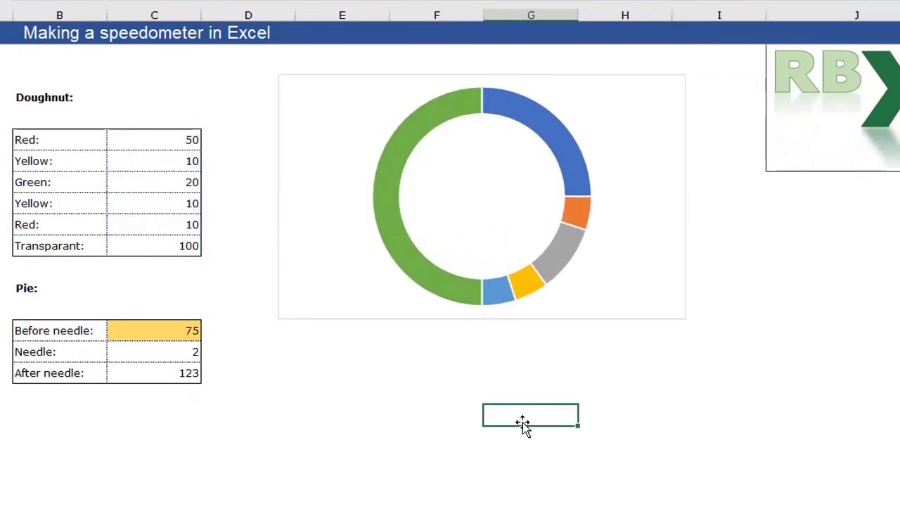
- Rotate the doughnut series by setting its angle of first slice to 270°
left_click(325, 133)
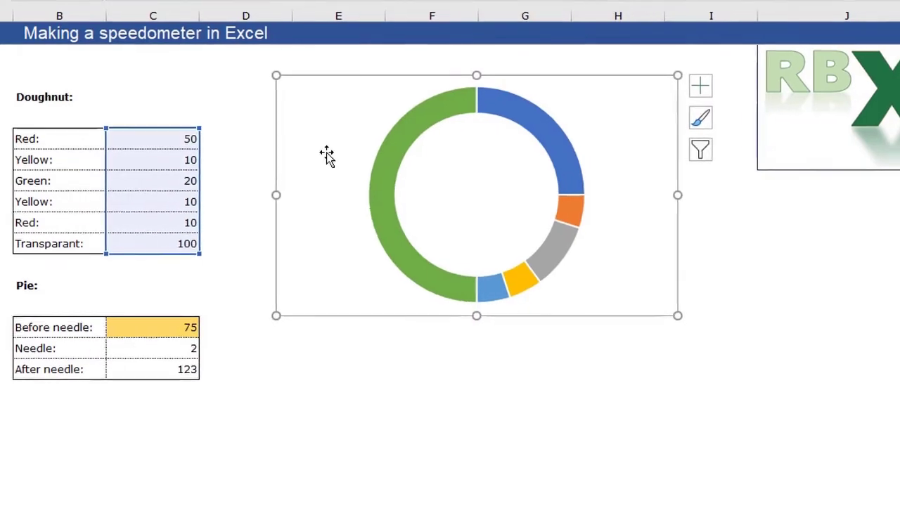
double_click(417, 190)
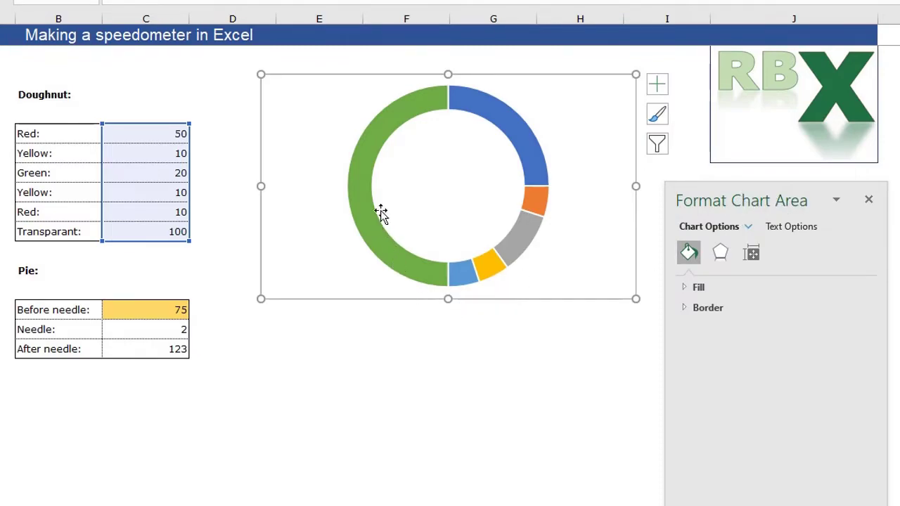
left_click(374, 140)
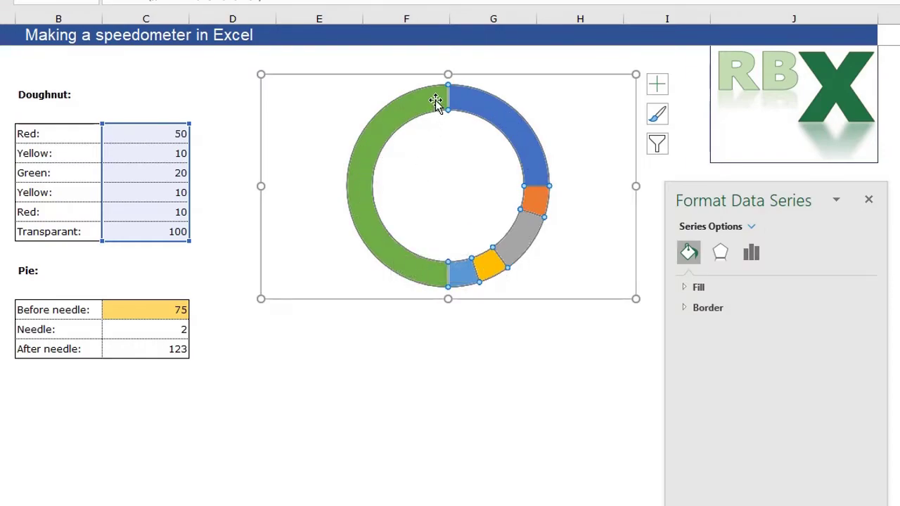
mouse_move(435, 100)
mouse_move(540, 222)
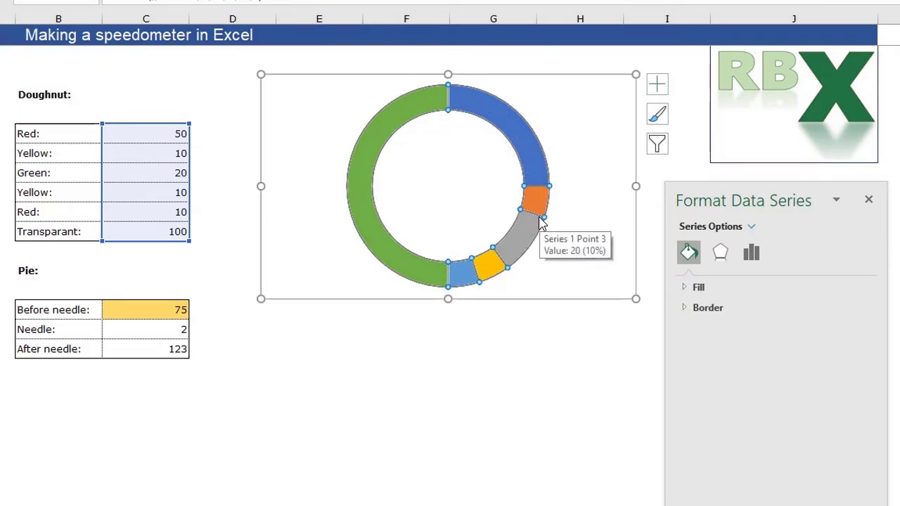
mouse_move(540, 191)
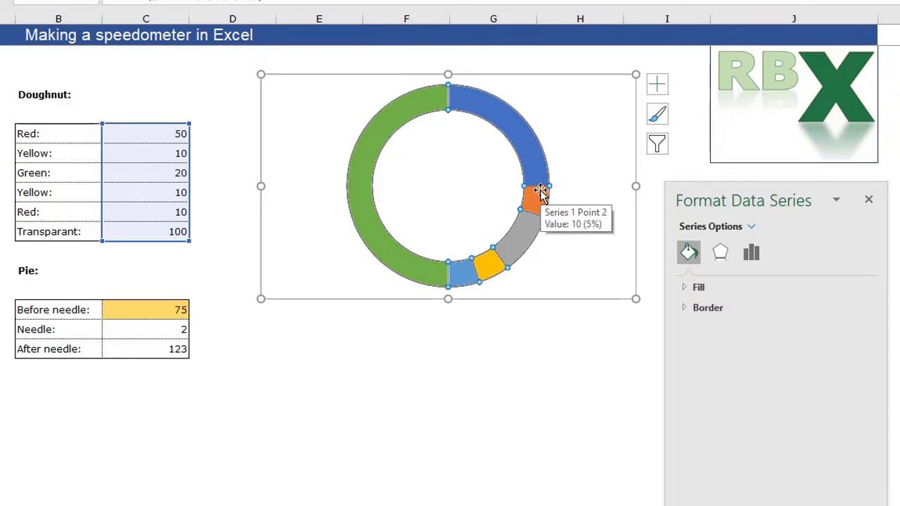
mouse_move(386, 141)
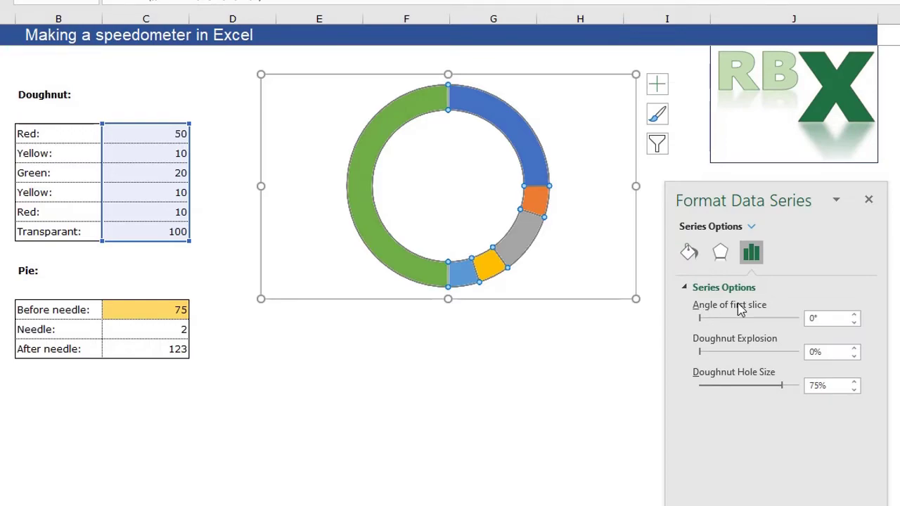
left_click(825, 318)
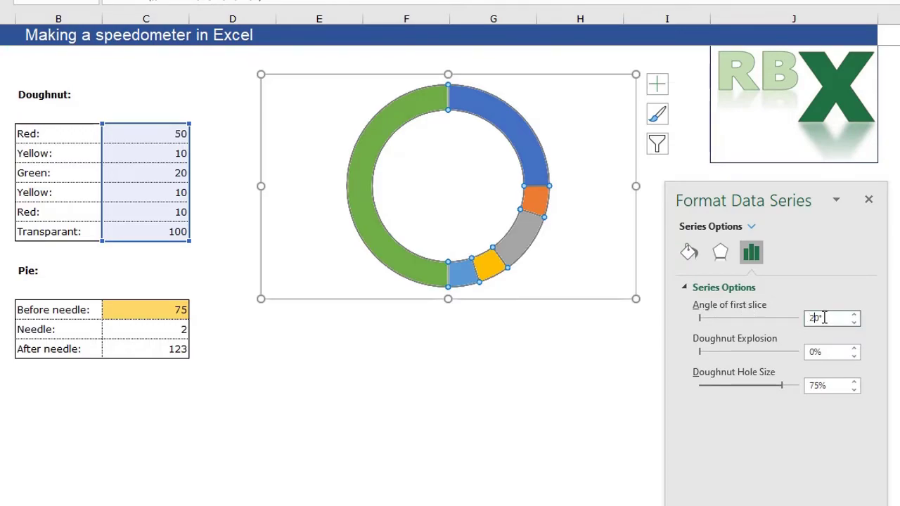
key("Return")
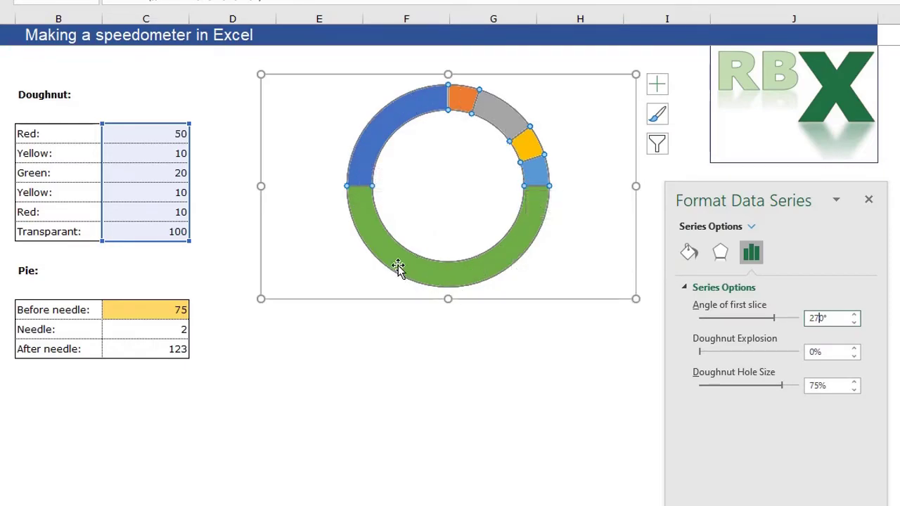
- Set the doughnut's lower half, the Transparant slice, to No fill
left_click(425, 271)
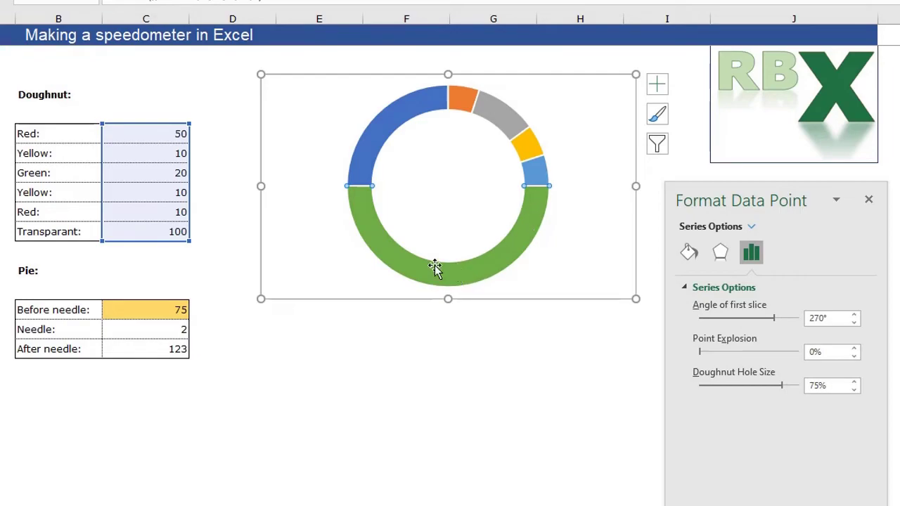
left_click(688, 254)
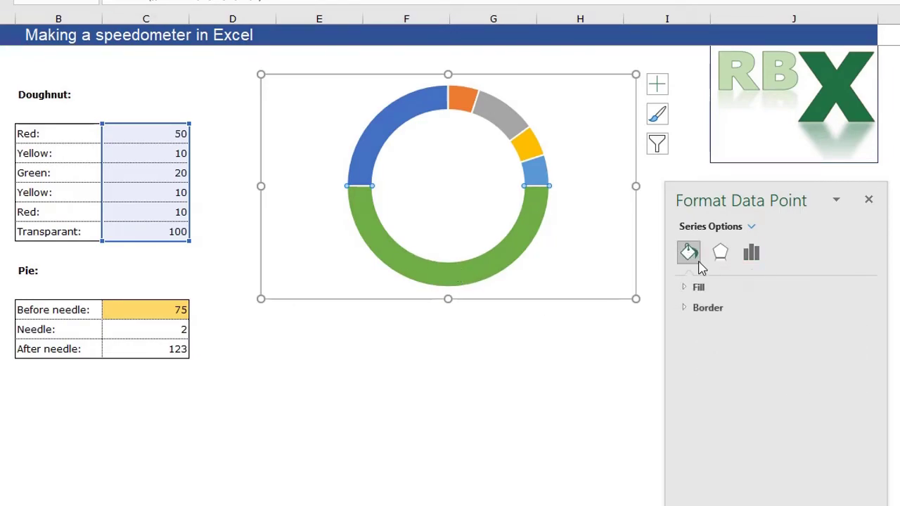
left_click(683, 288)
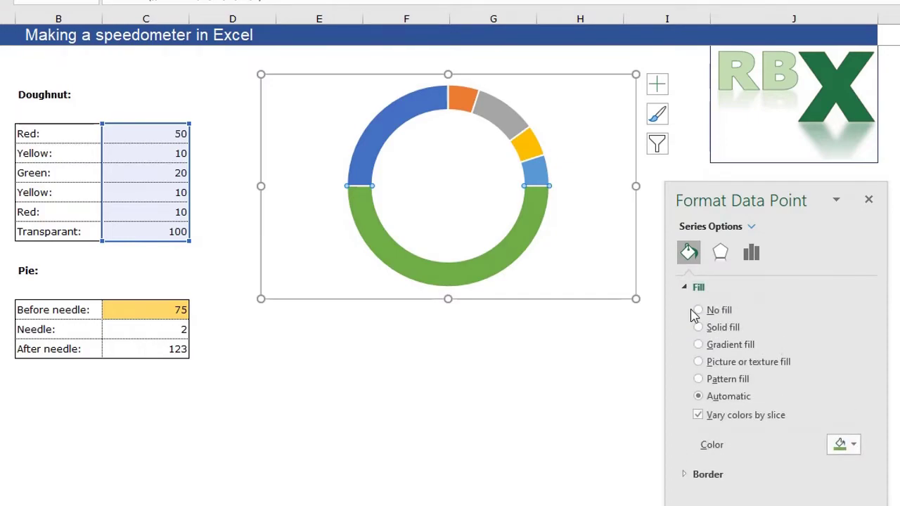
left_click(698, 310)
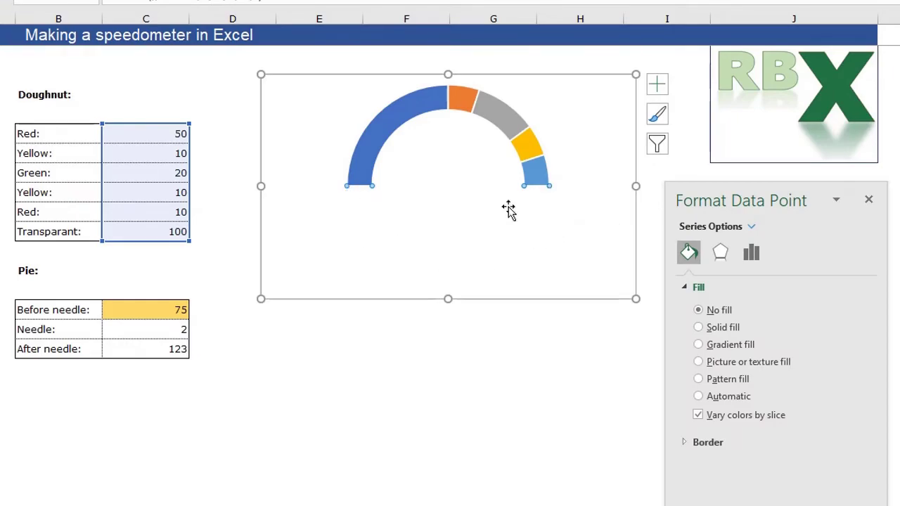
- Fill the doughnut's large first slice, the Red value of 50, with standard dark red
left_click(381, 127)
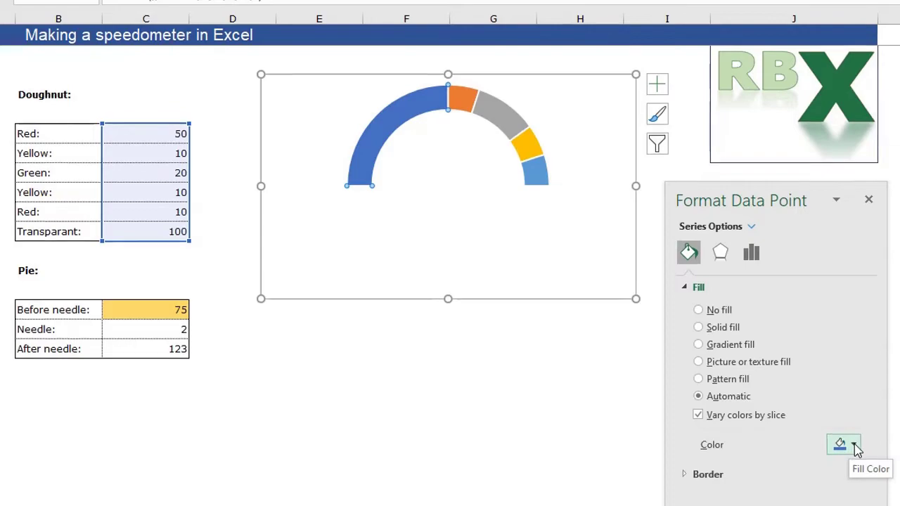
left_click(820, 384)
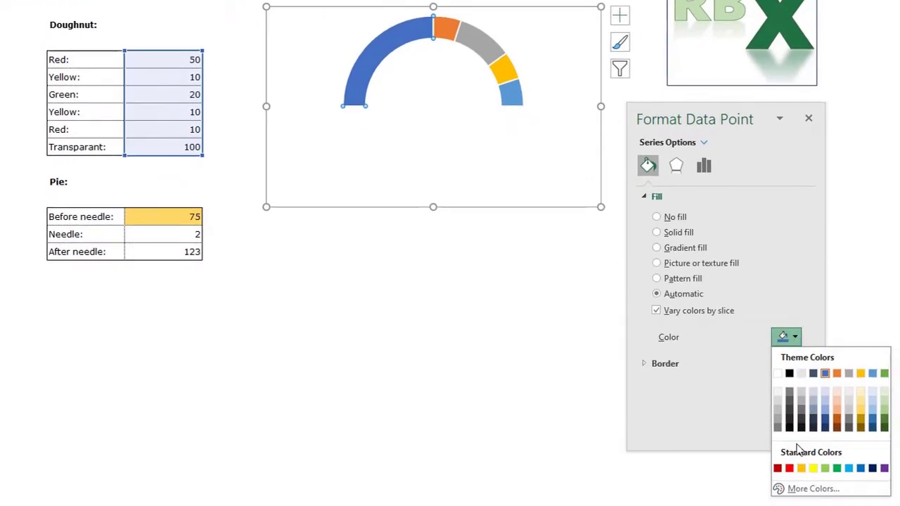
left_click(789, 468)
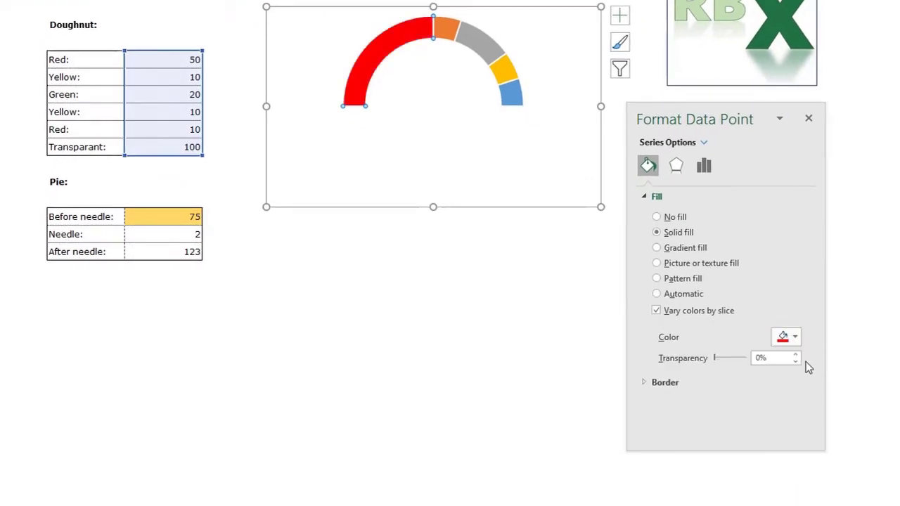
left_click(787, 337)
left_click(777, 469)
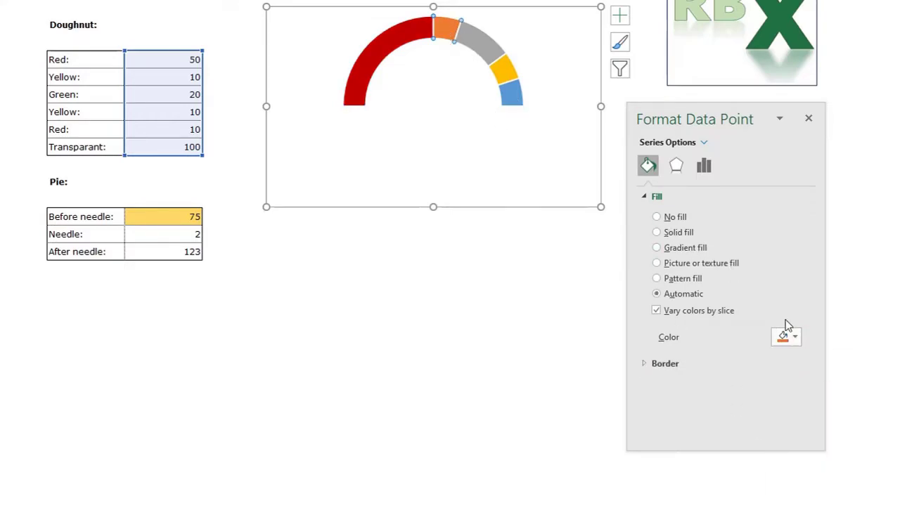
- Fill the doughnut's second slice, the first Yellow value, with the theme's gold colour
left_click(794, 339)
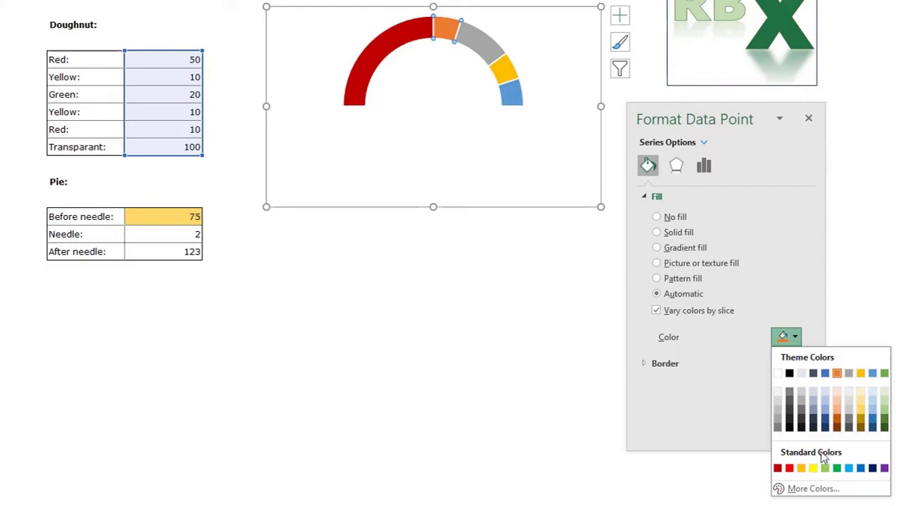
left_click(837, 374)
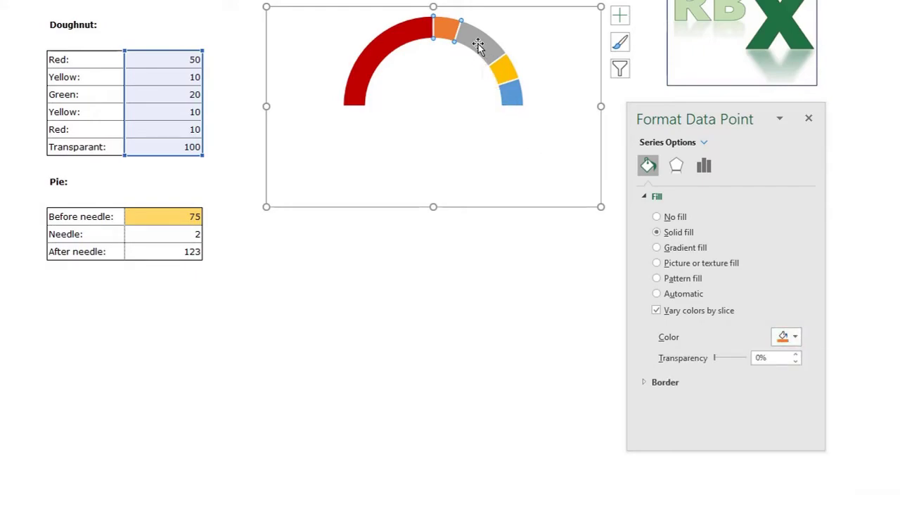
left_click(795, 340)
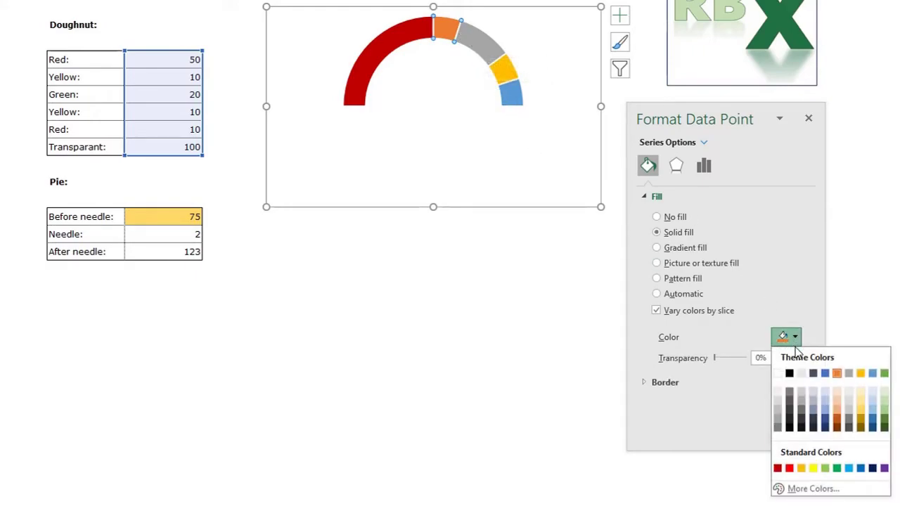
left_click(859, 409)
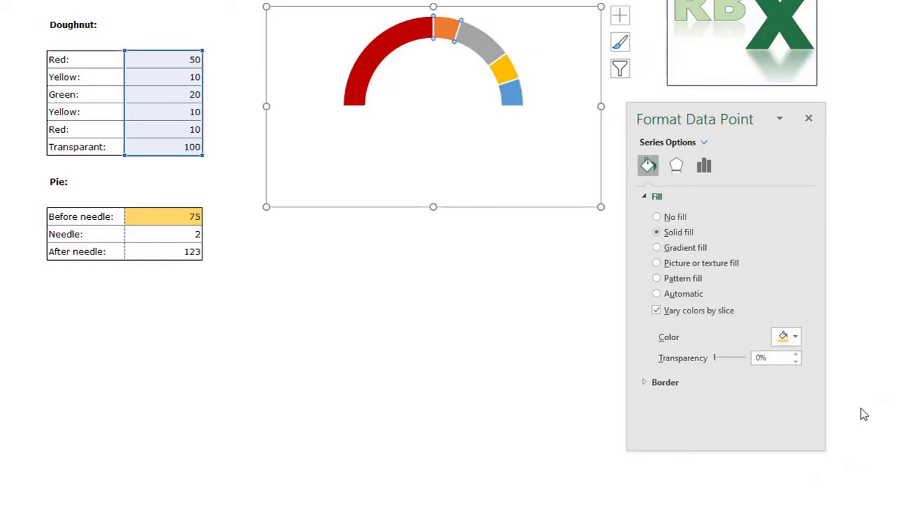
left_click(797, 339)
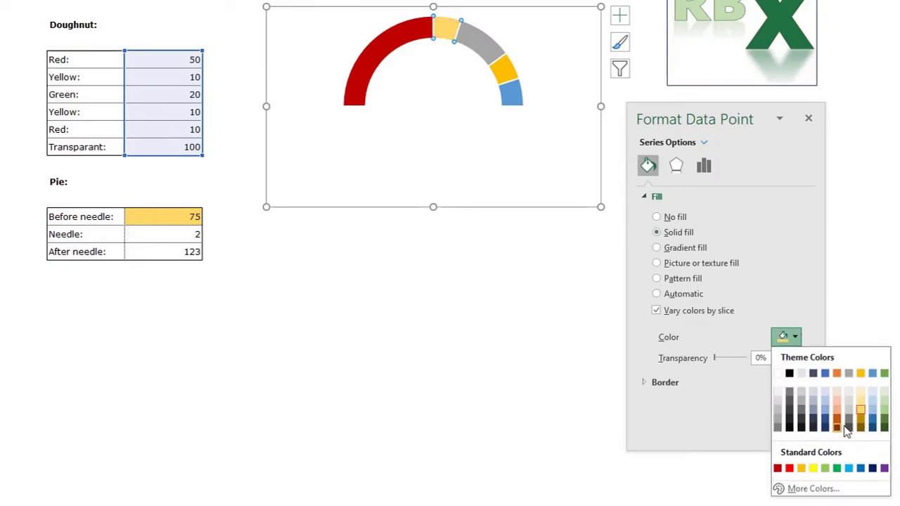
left_click(860, 374)
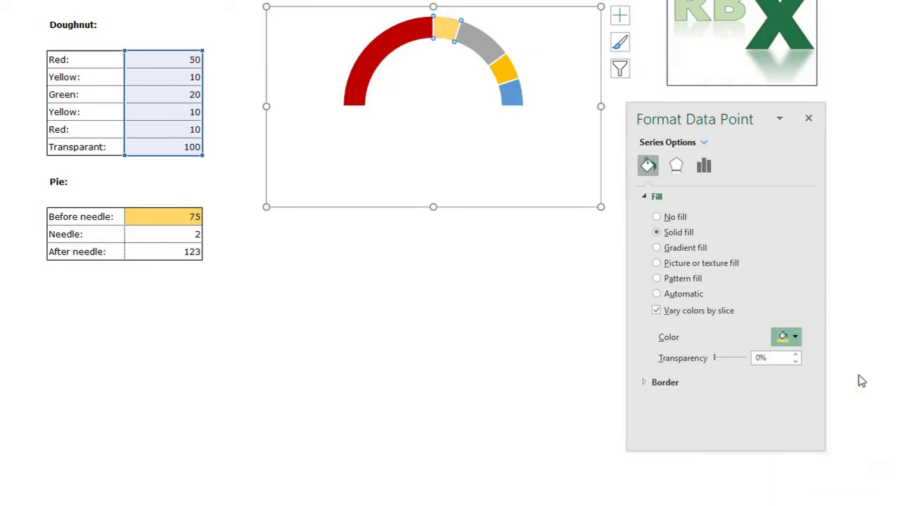
- Fill the doughnut's grey third slice, the Green value, with the theme's green colour
left_click(489, 62)
left_click(791, 341)
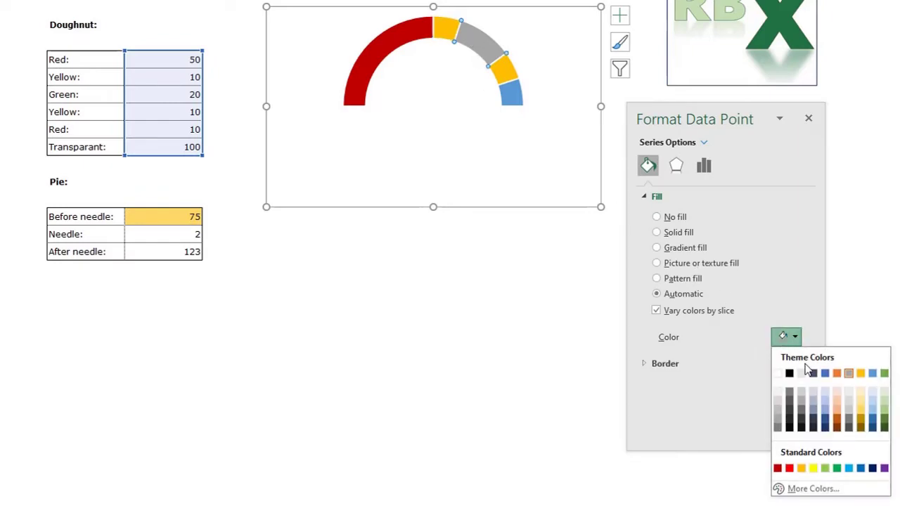
left_click(883, 373)
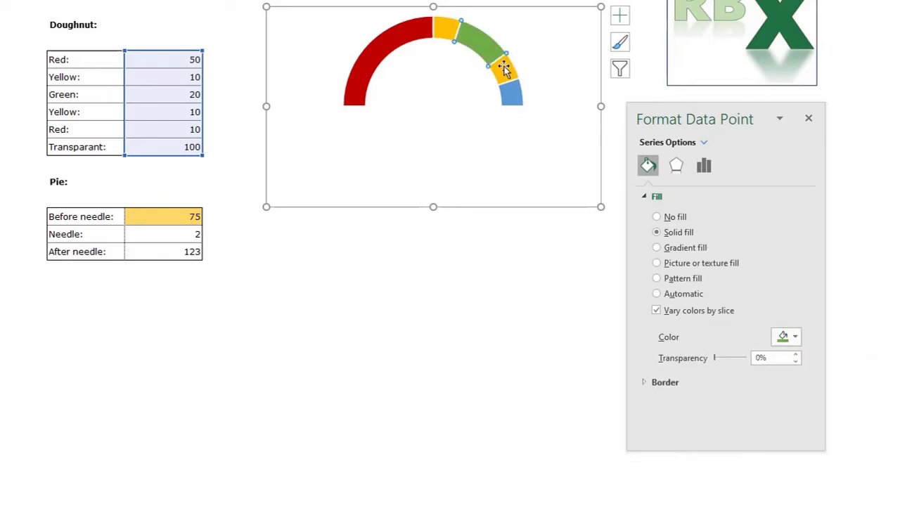
- Fill the doughnut's blue fifth slice, the second Red value, with standard dark red and deselect the chart
left_click(503, 70)
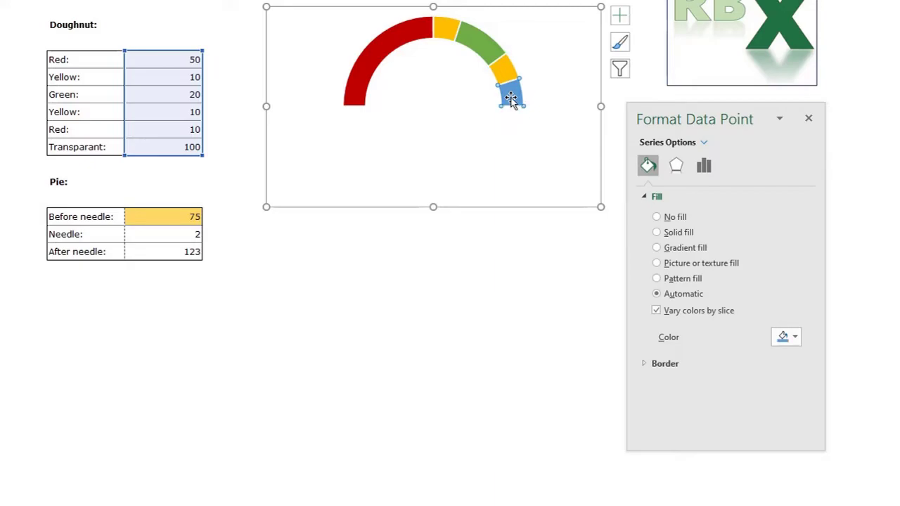
left_click(795, 338)
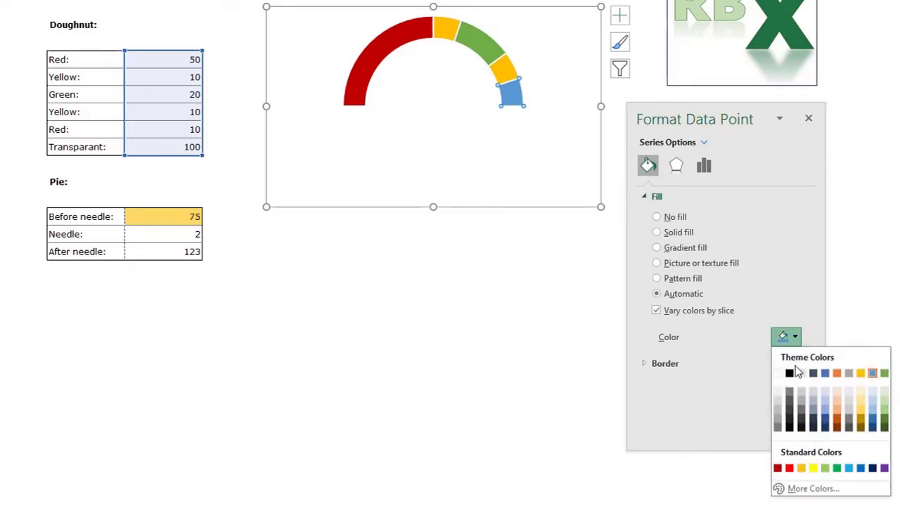
left_click(777, 468)
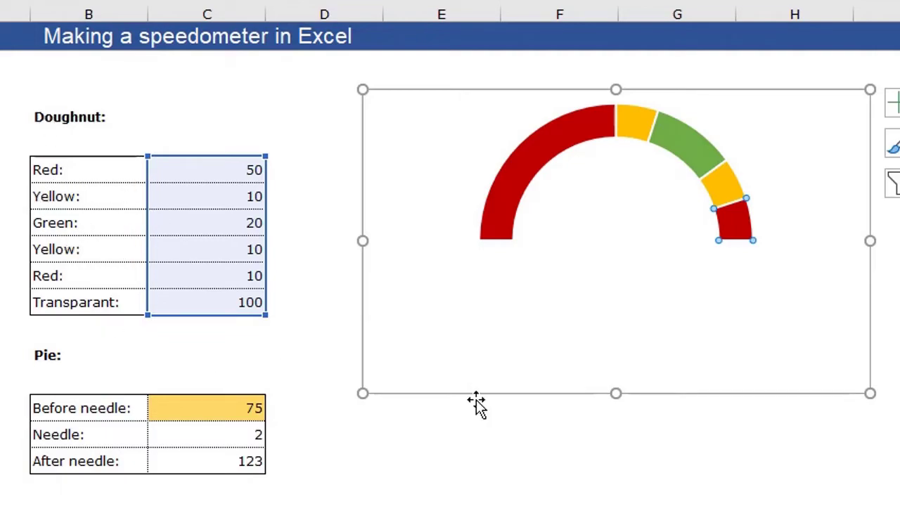
left_click(694, 476)
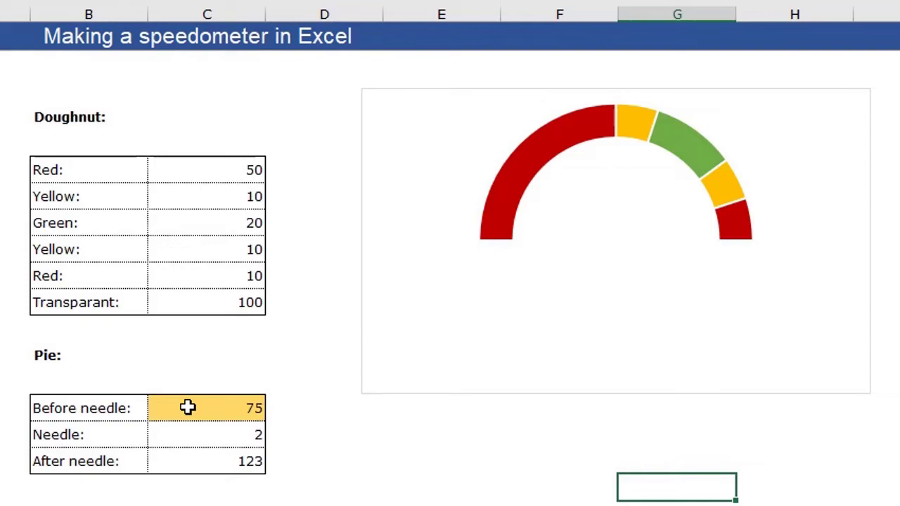
- Add a second data series named Needle to the chart, taking its values from the pie table cells C15:C17
left_click(617, 205)
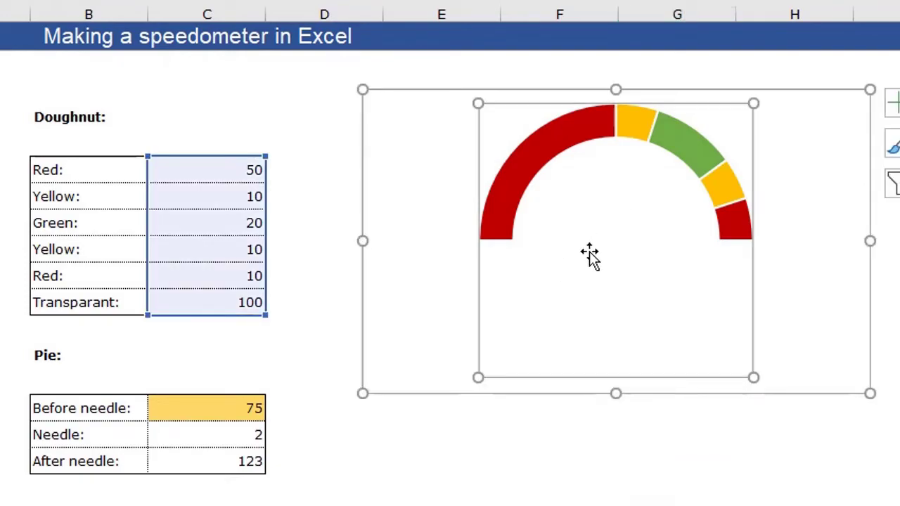
right_click(555, 222)
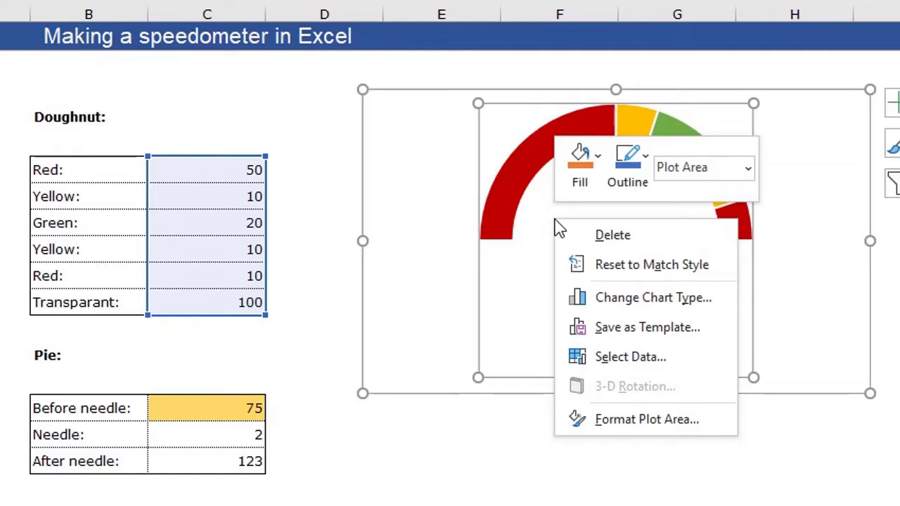
left_click(608, 357)
left_click_drag(582, 93, 500, 68)
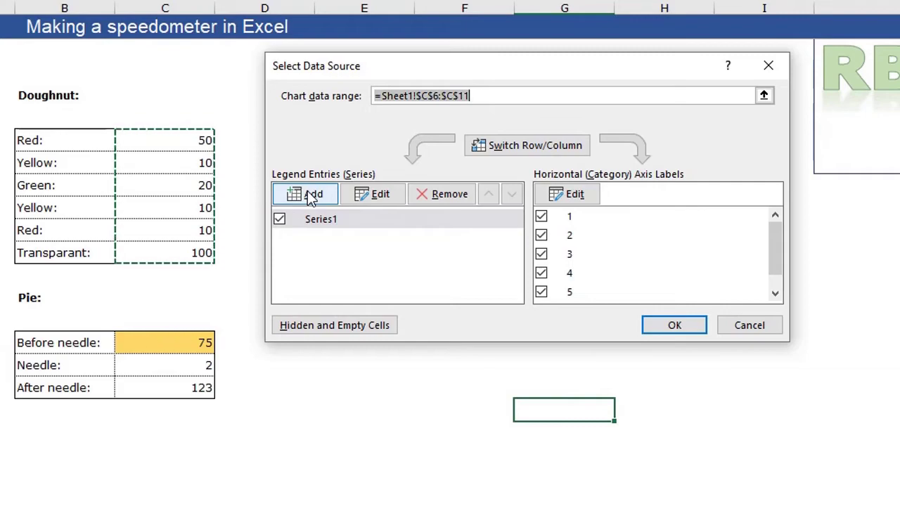
left_click(309, 193)
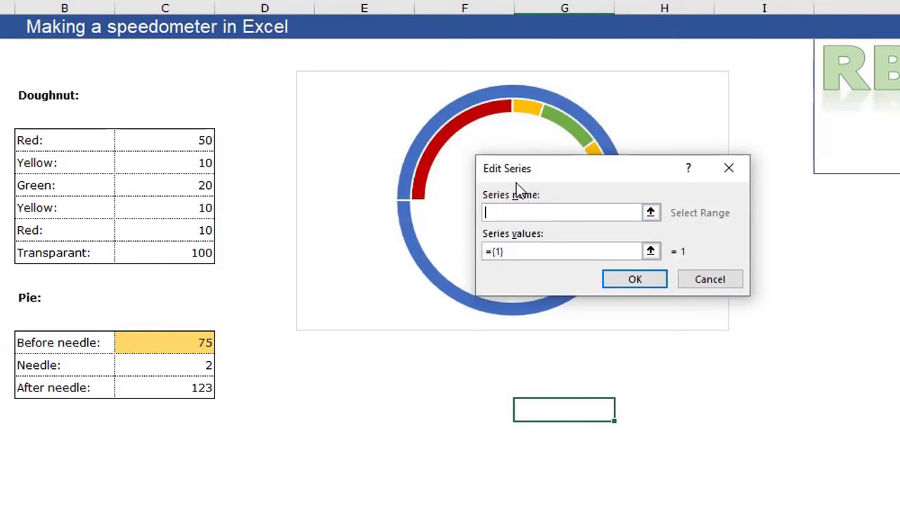
type("Needle")
left_click(522, 251)
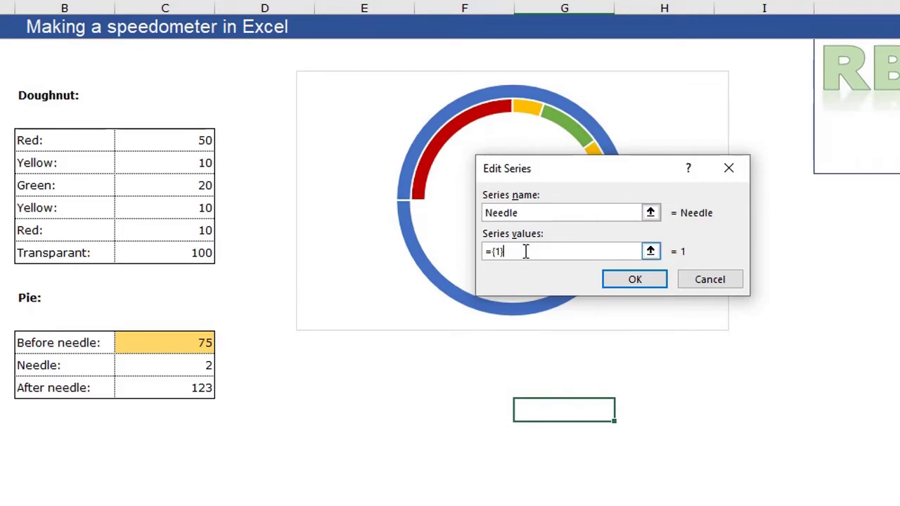
left_click_drag(522, 251, 422, 242)
key("BackSpace")
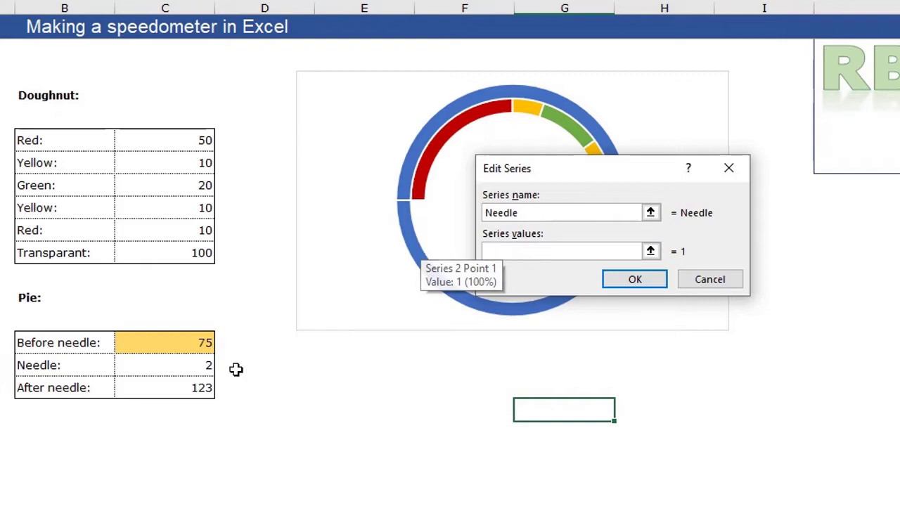
left_click_drag(175, 349, 177, 396)
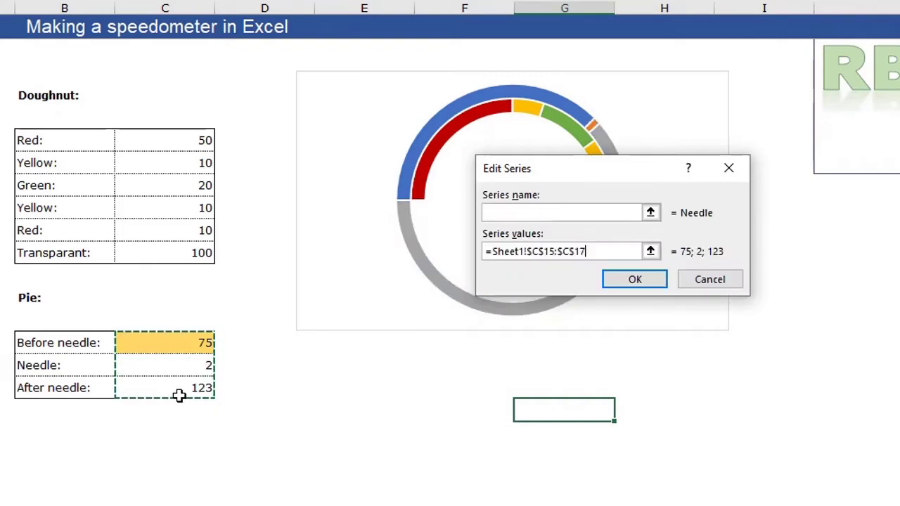
left_click(634, 280)
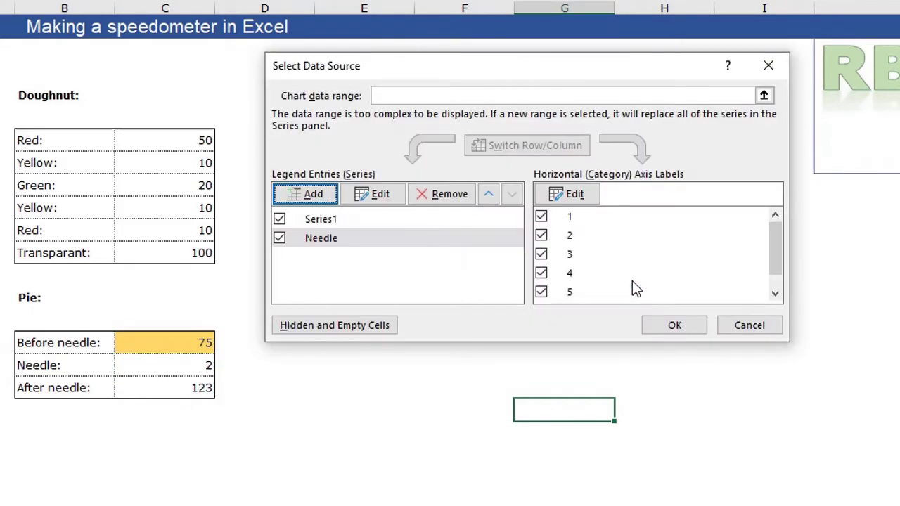
left_click(675, 325)
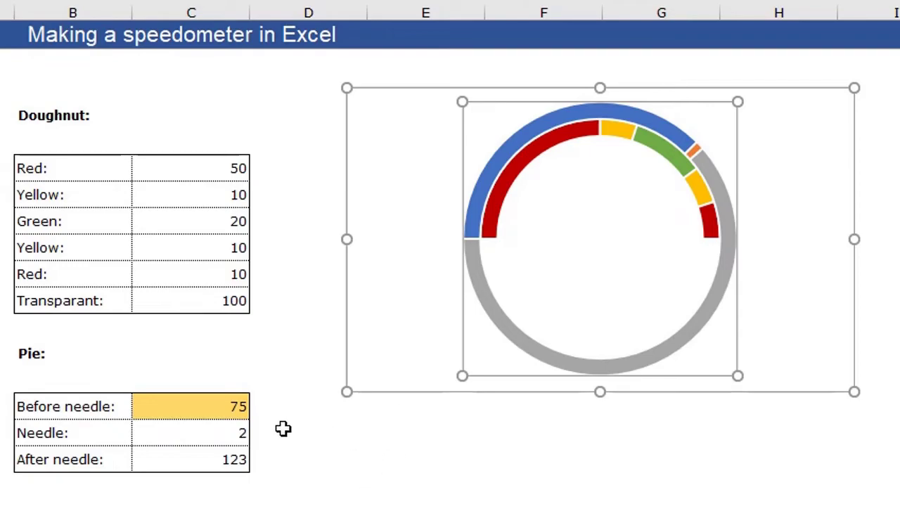
left_click_drag(174, 407, 177, 454)
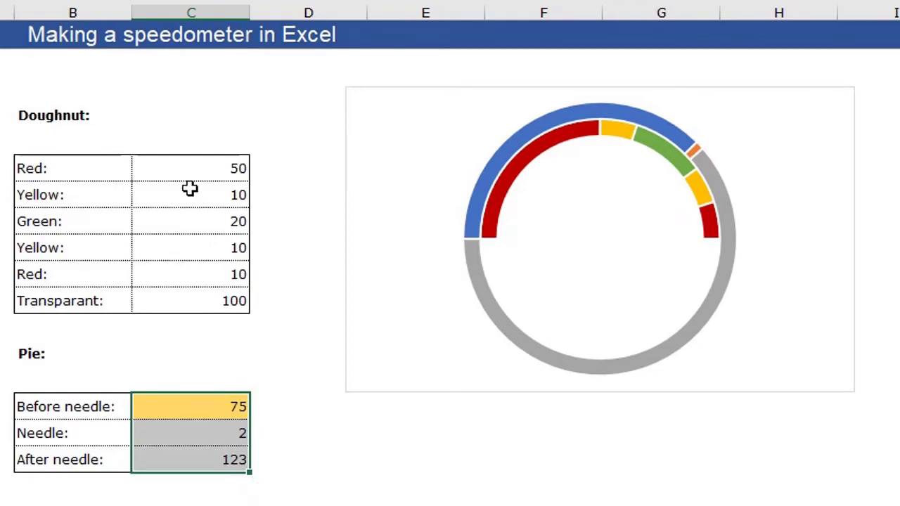
left_click_drag(193, 168, 195, 295)
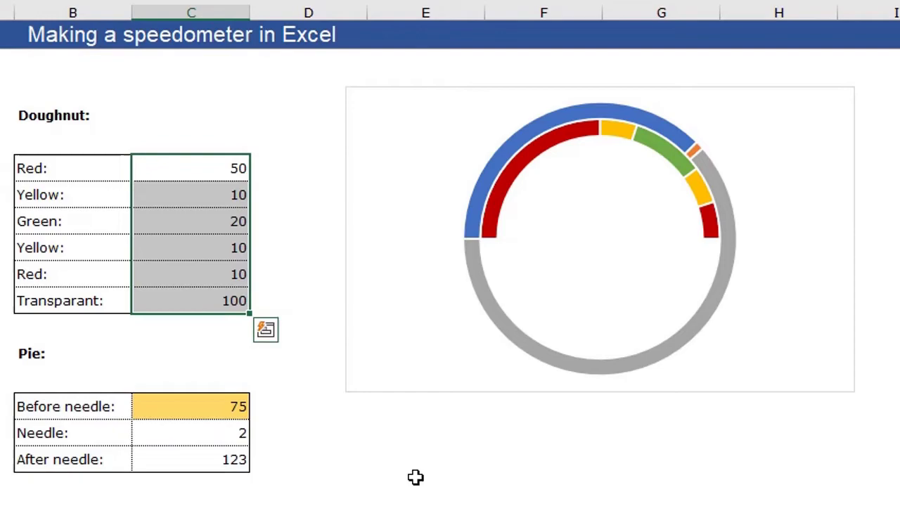
left_click(491, 502)
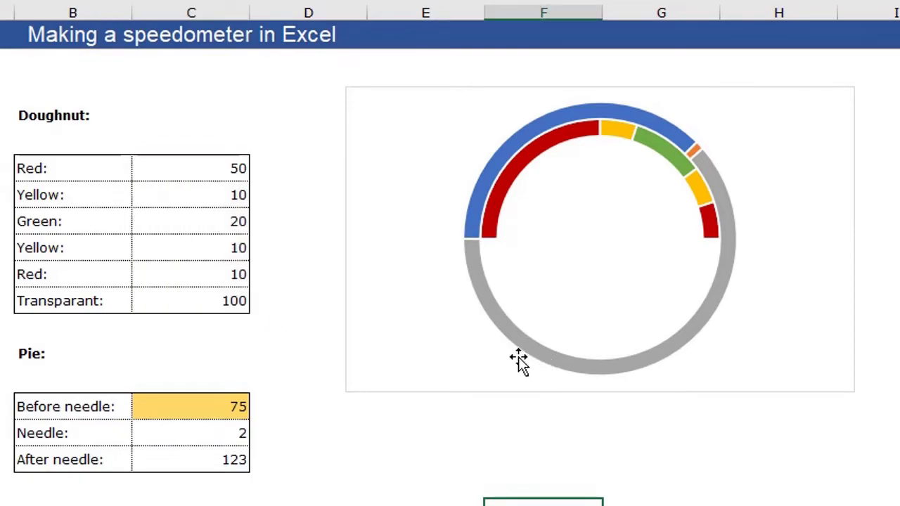
- Change the Needle series to a Pie chart in a custom combination, keeping Series1 as Doughnut, and deselect the chart
left_click(477, 278)
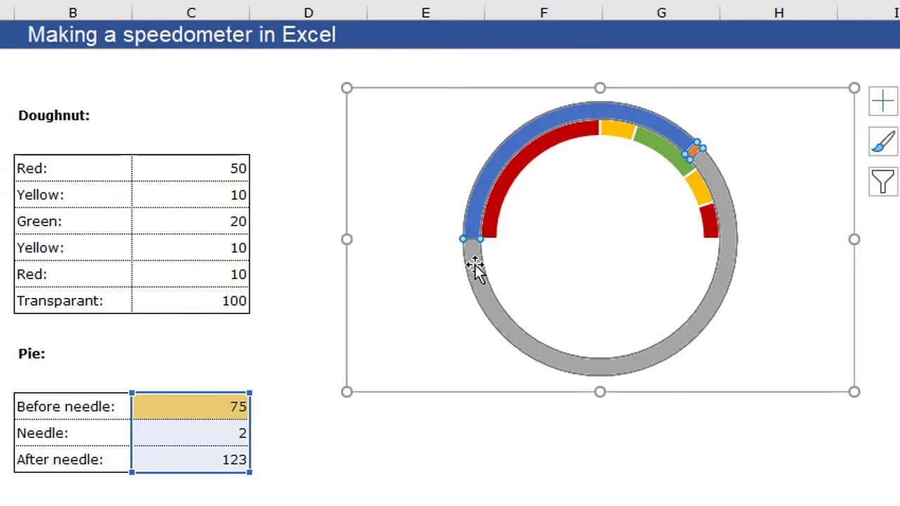
right_click(474, 264)
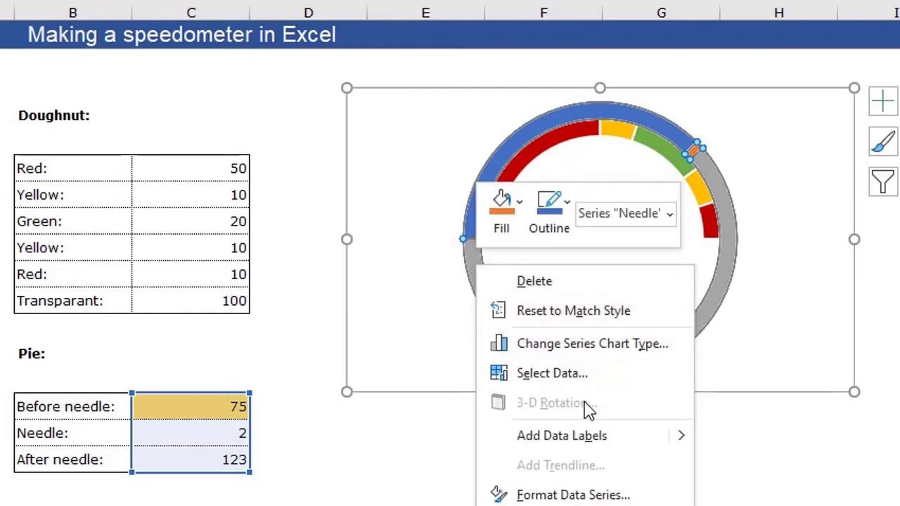
left_click(566, 344)
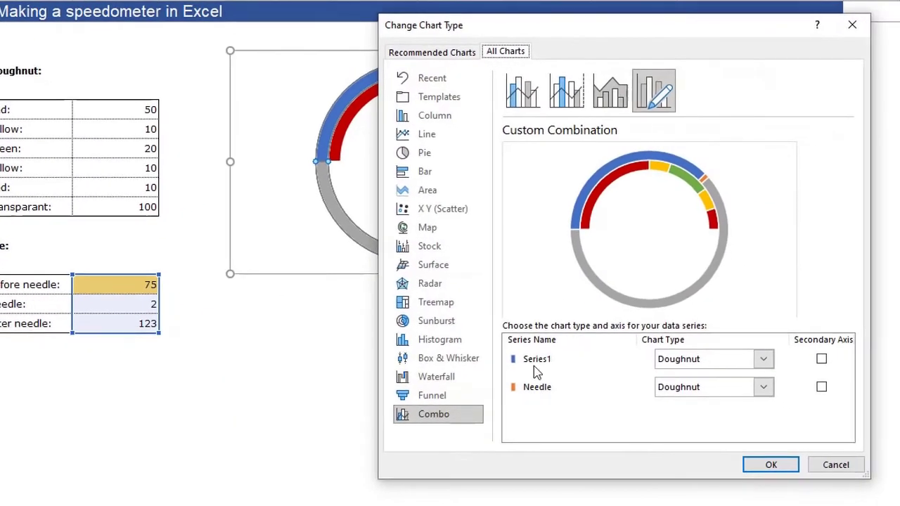
left_click(541, 363)
left_click(546, 390)
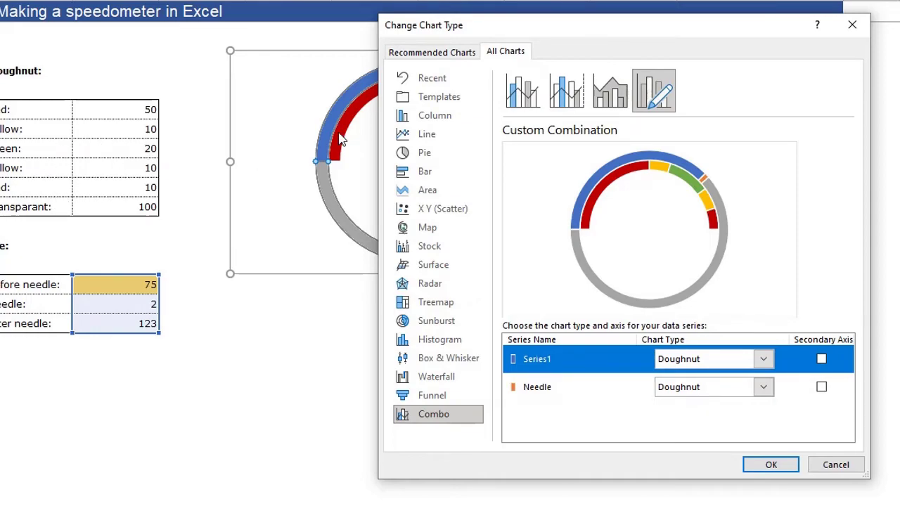
left_click(539, 389)
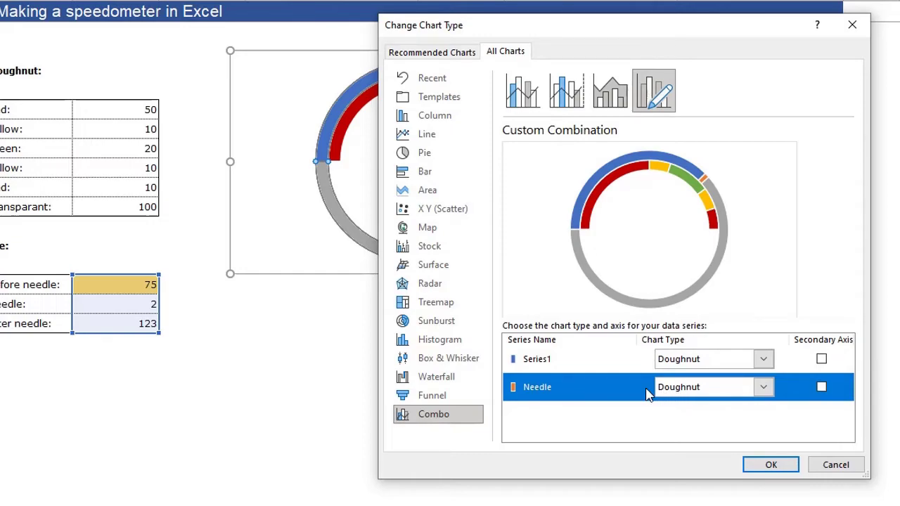
left_click(764, 388)
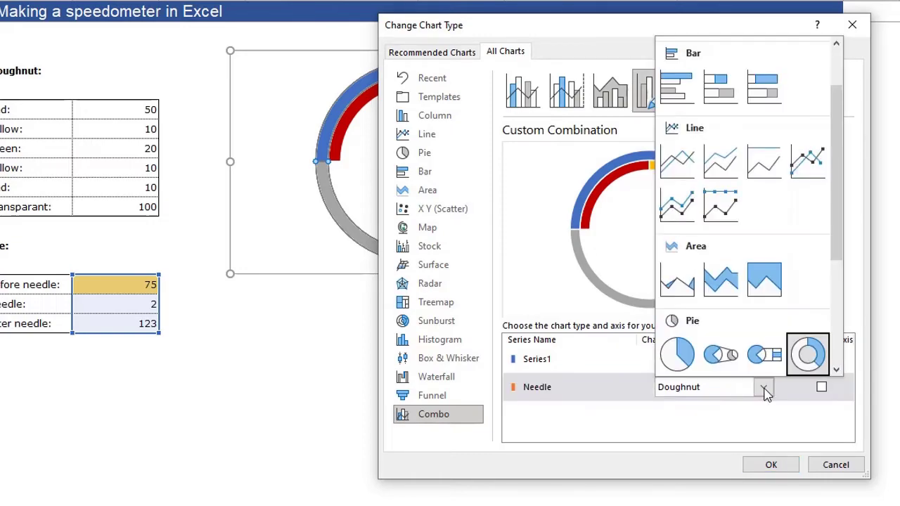
left_click(678, 357)
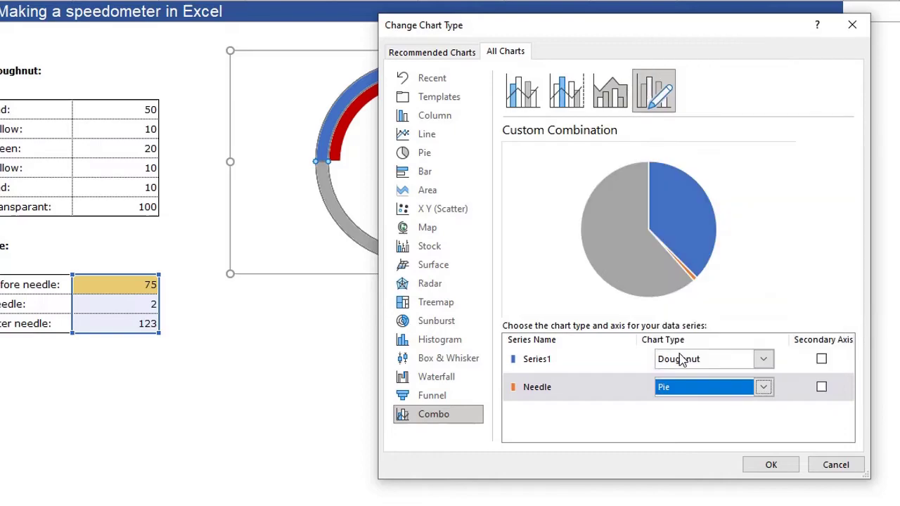
left_click(771, 466)
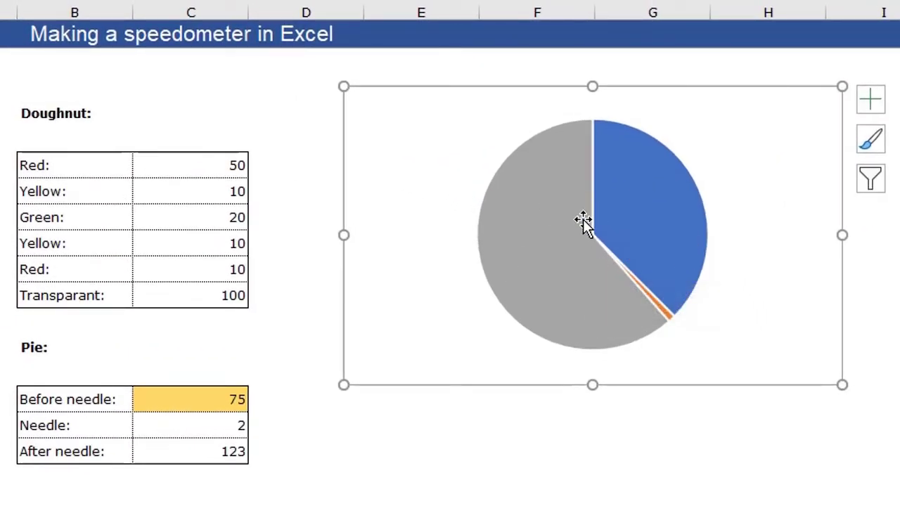
key("Escape")
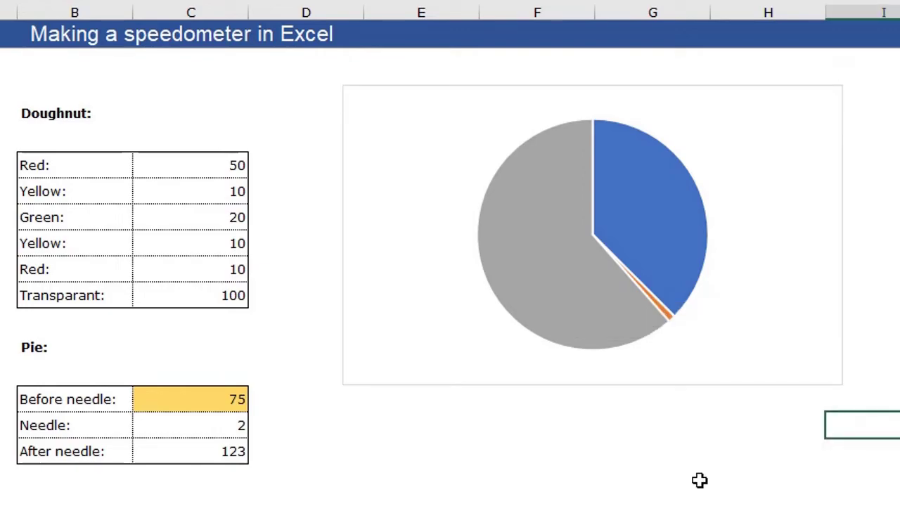
- Rotate the Needle pie series by setting its angle of first slice to 270°
mouse_move(532, 263)
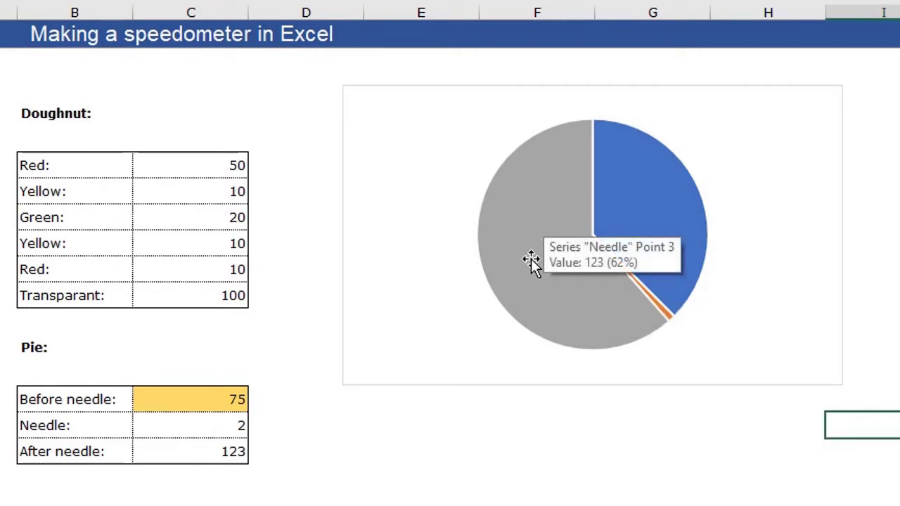
mouse_move(620, 189)
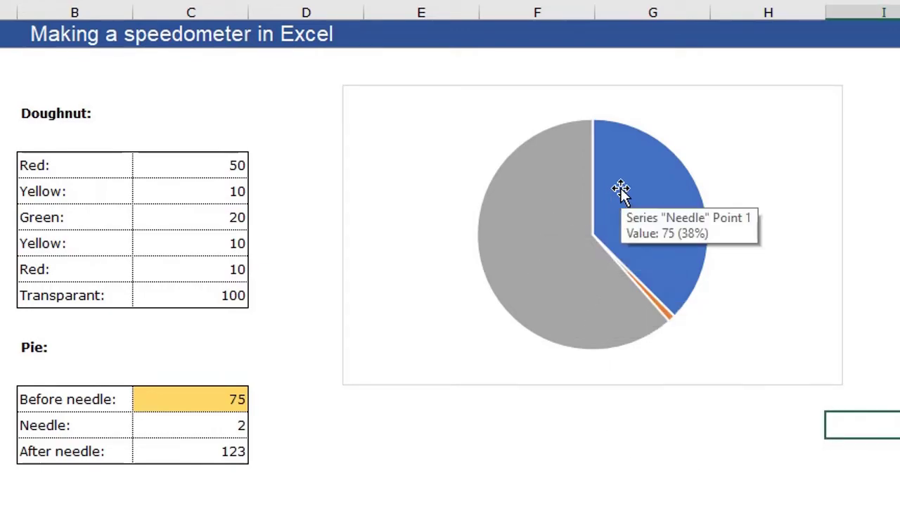
mouse_move(625, 273)
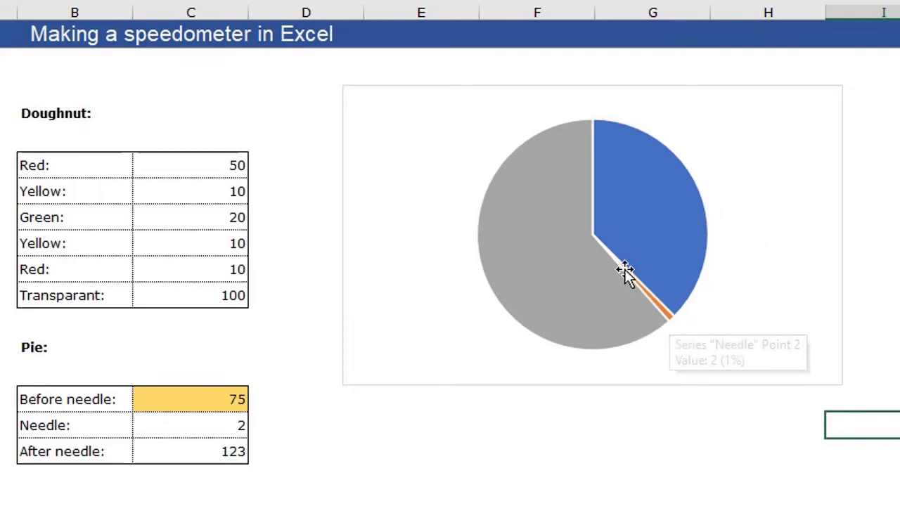
mouse_move(666, 314)
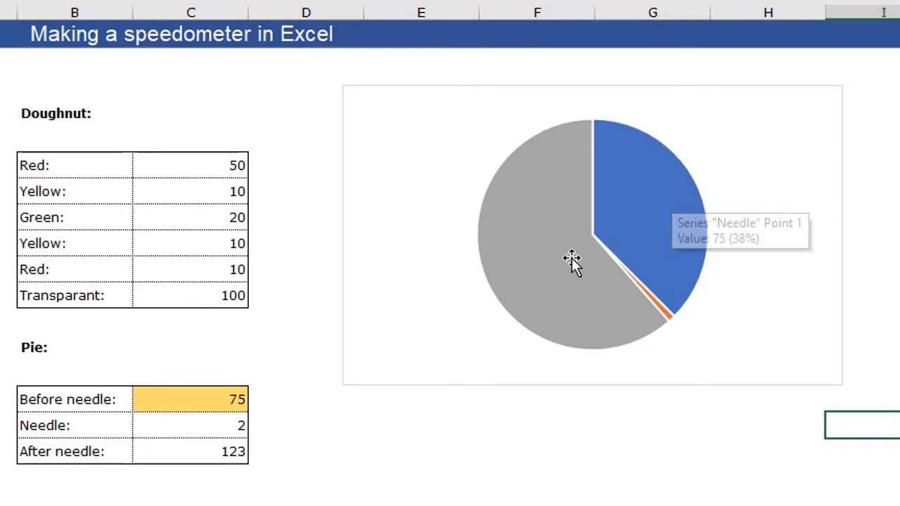
left_click(532, 229)
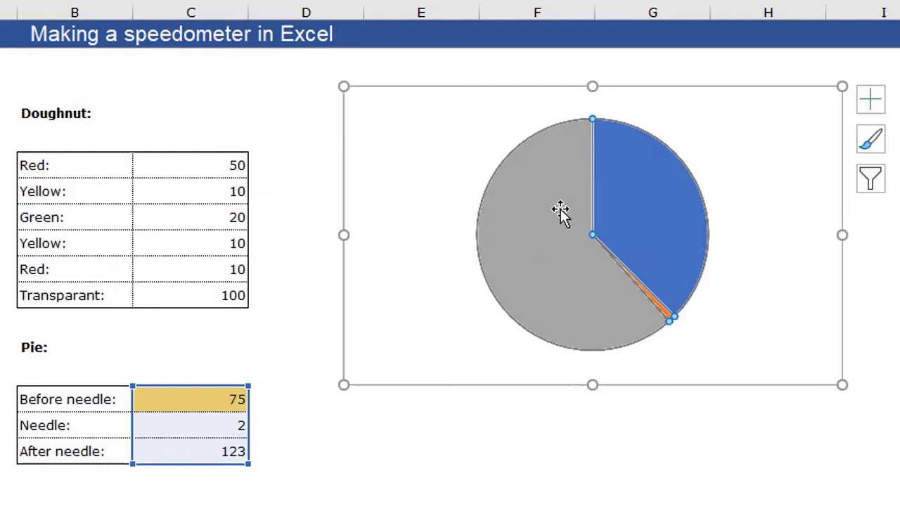
mouse_move(563, 217)
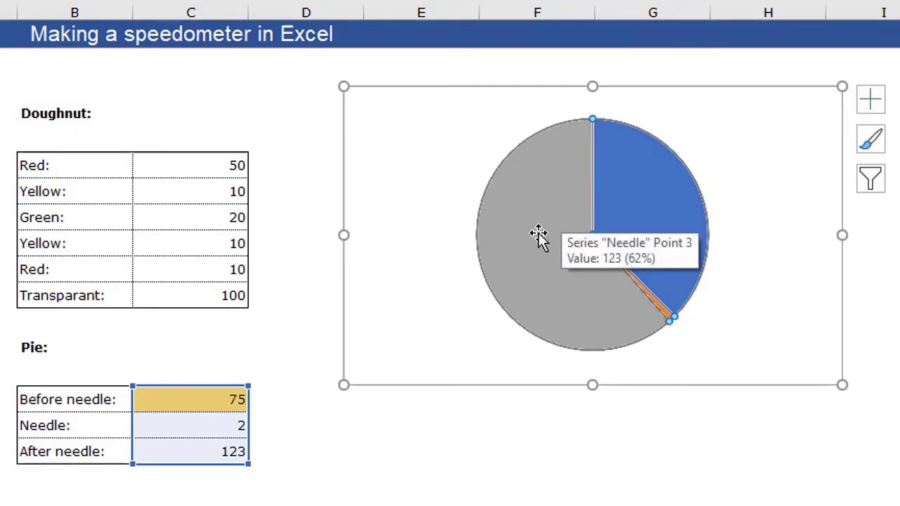
double_click(538, 235)
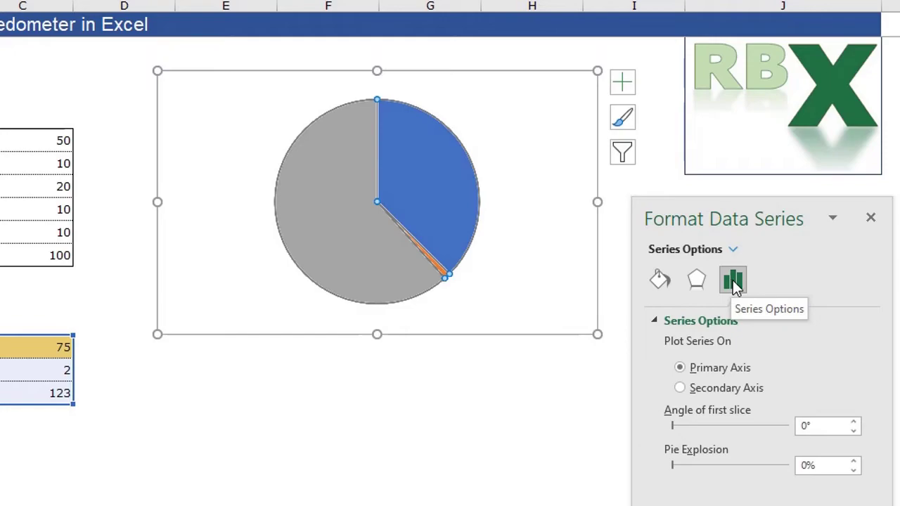
left_click(733, 281)
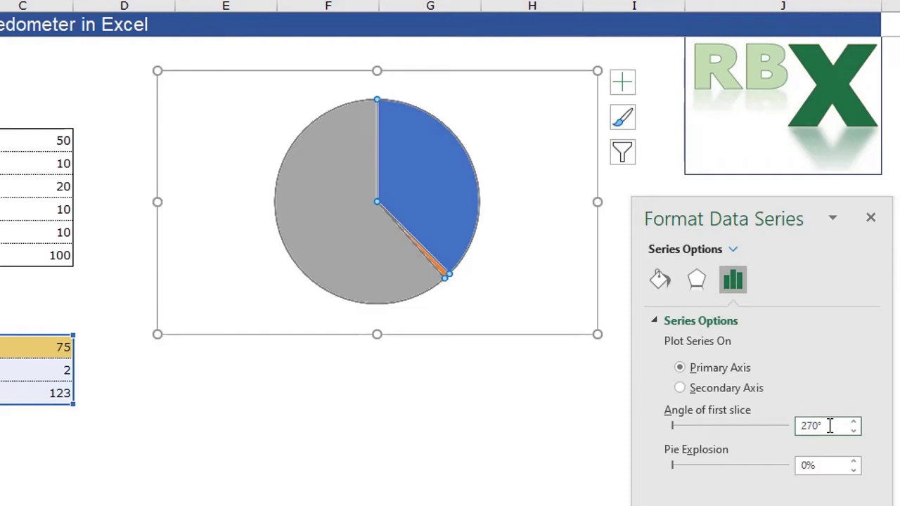
key("Return")
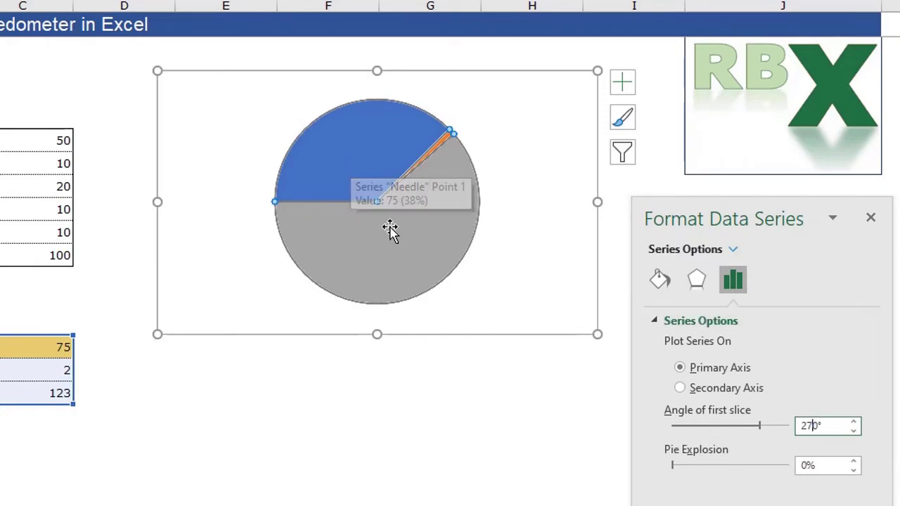
- Set No fill on the pie's blue before-needle slice and on its grey after-needle slice
left_click(353, 154)
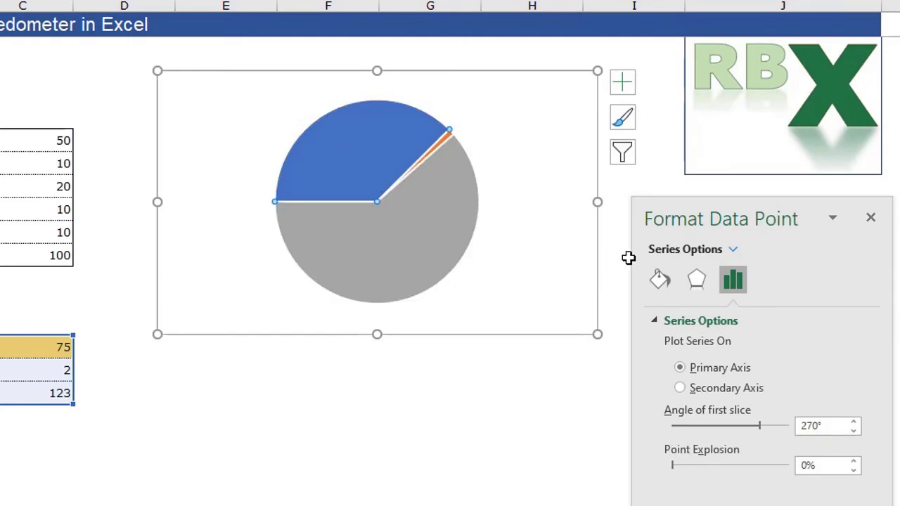
left_click(661, 282)
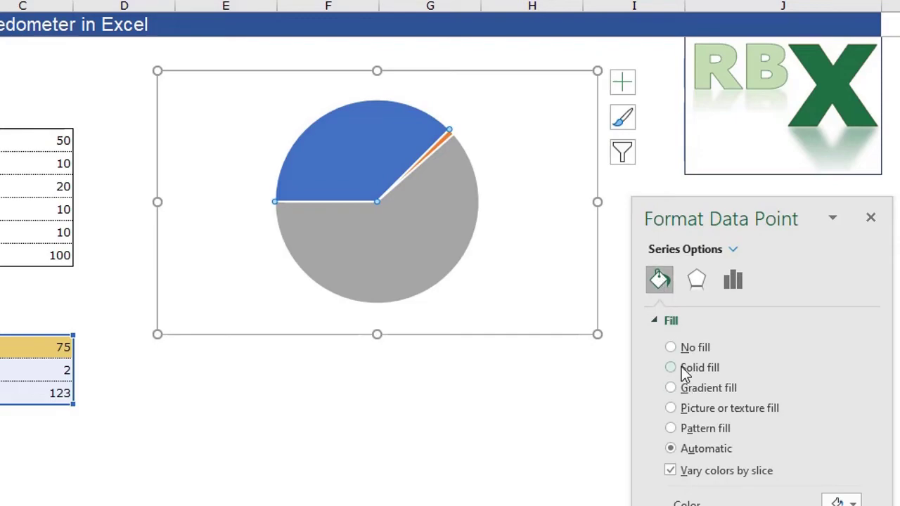
left_click(671, 348)
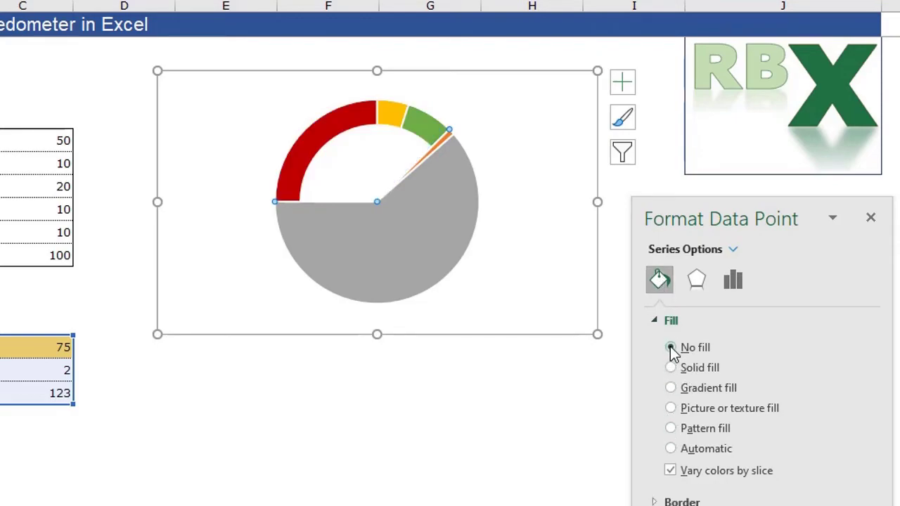
left_click(406, 237)
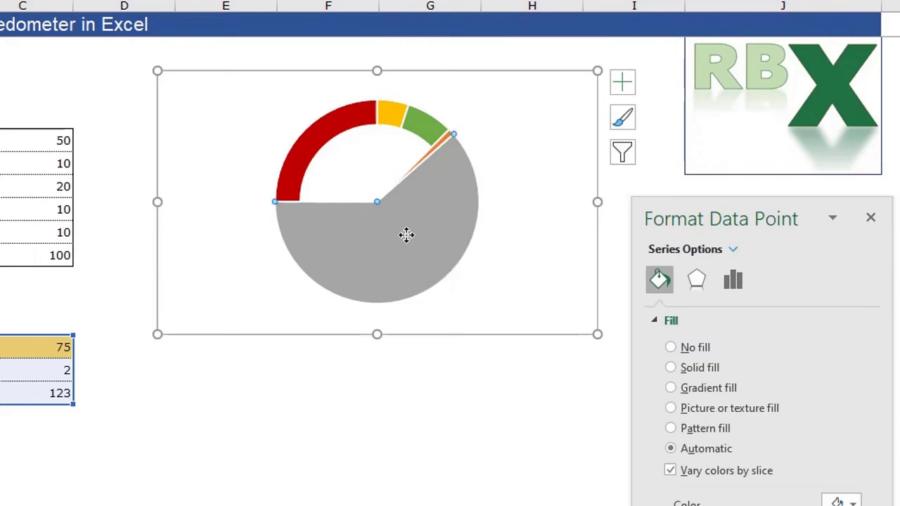
left_click(671, 348)
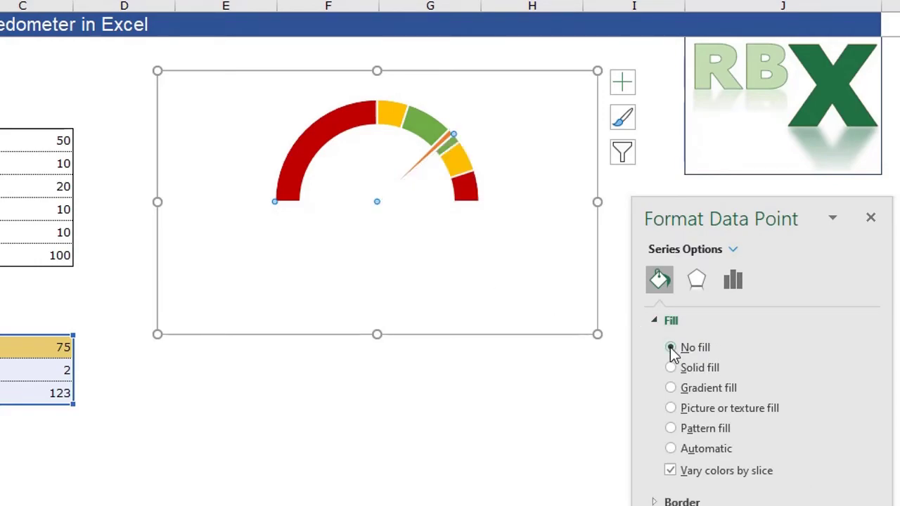
- Fill the pie's orange needle slice with solid black, deselect the chart, and close the formatting pane
left_click(432, 148)
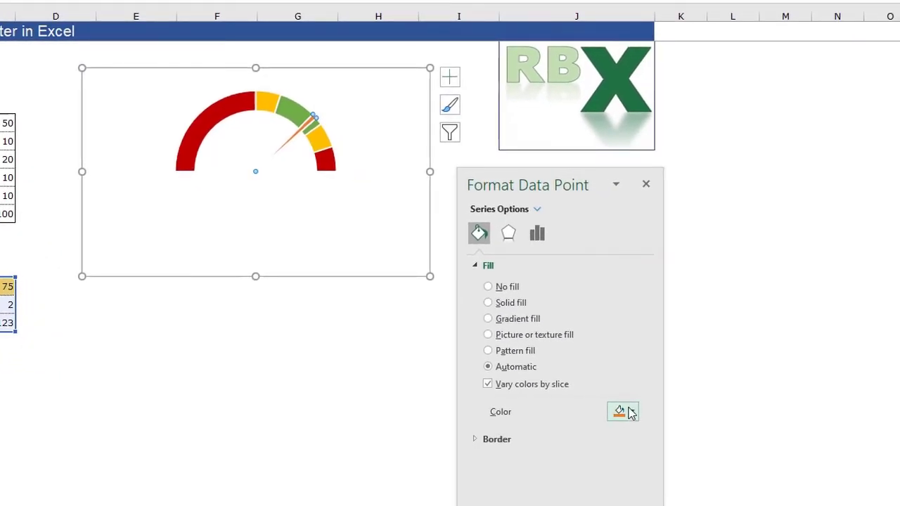
left_click(623, 411)
left_click(626, 450)
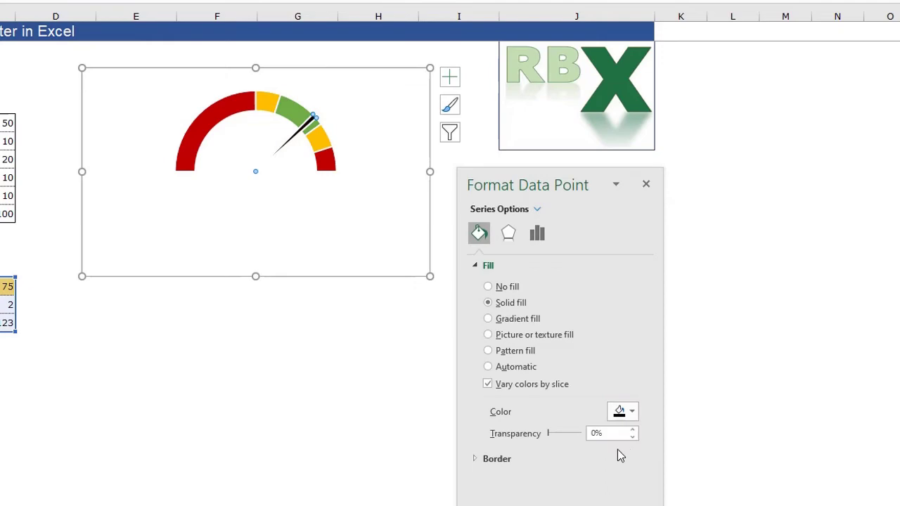
left_click(294, 337)
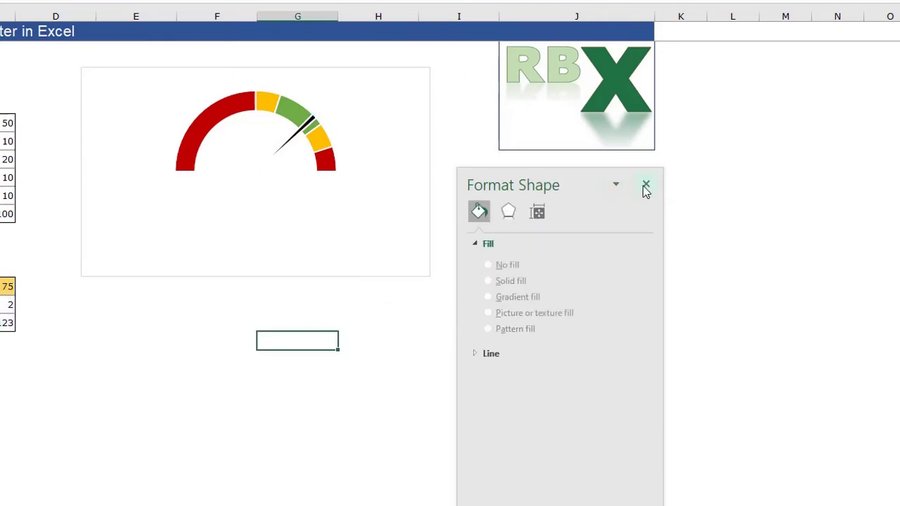
left_click(645, 187)
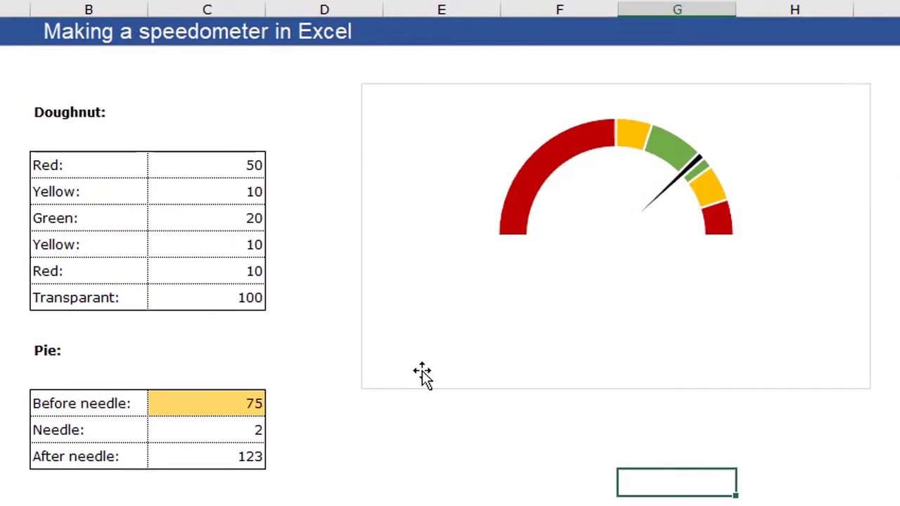
- Test the needle's movement by entering 40 and 80 as the Before needle value in the pie table
left_click(215, 408)
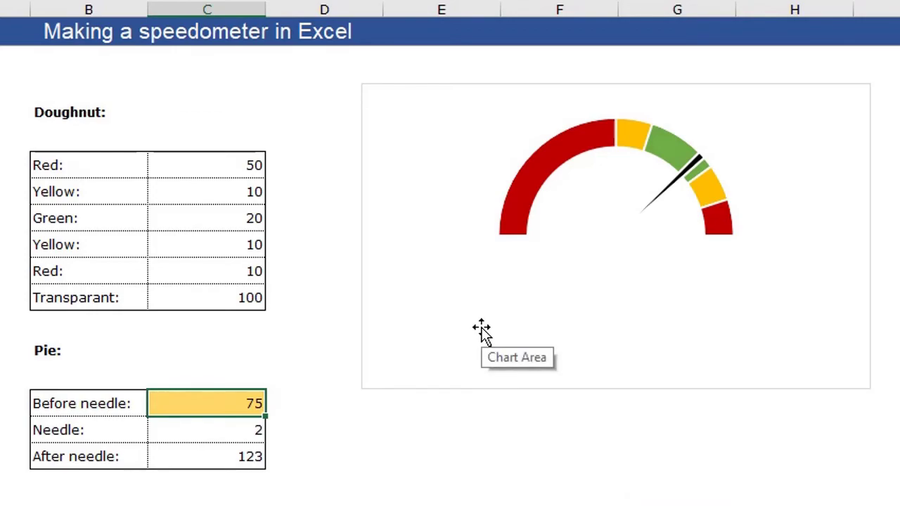
type("40")
key("Return")
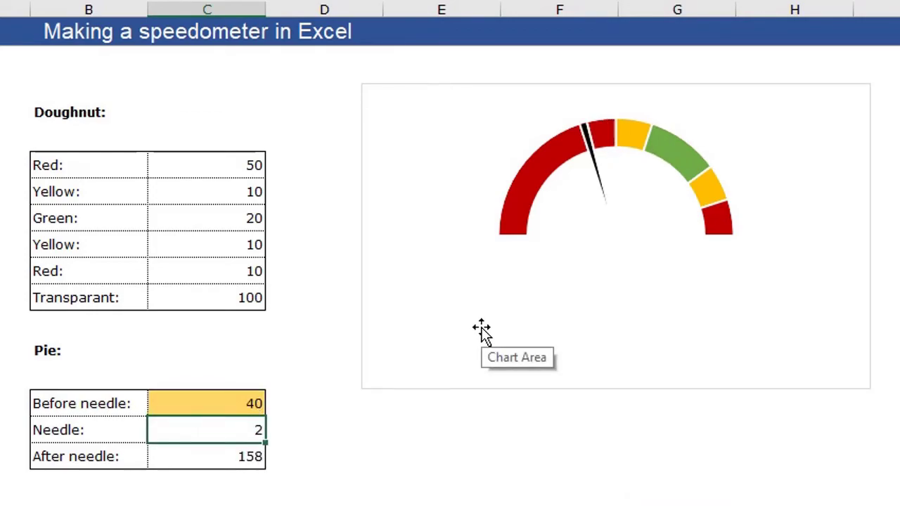
key("Up")
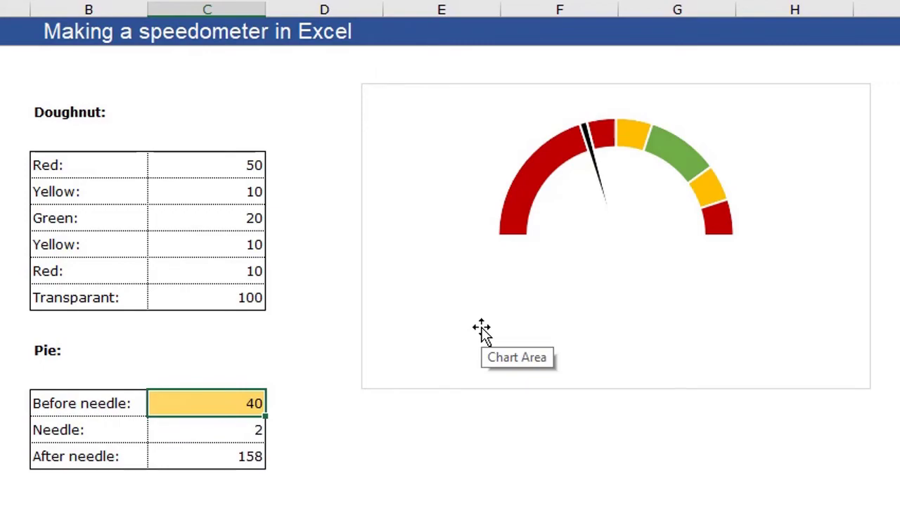
type("80")
key("Return")
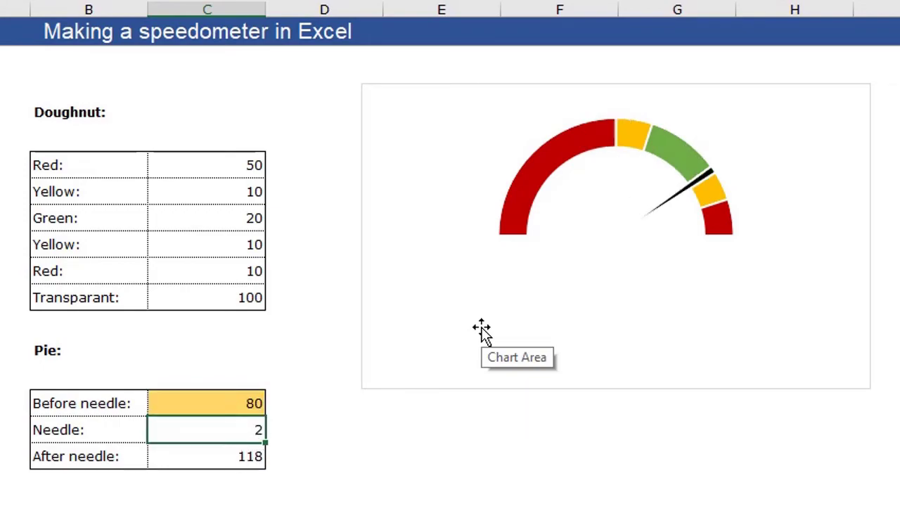
- Set the Before needle value in the pie table to 70
key("Up")
type("70")
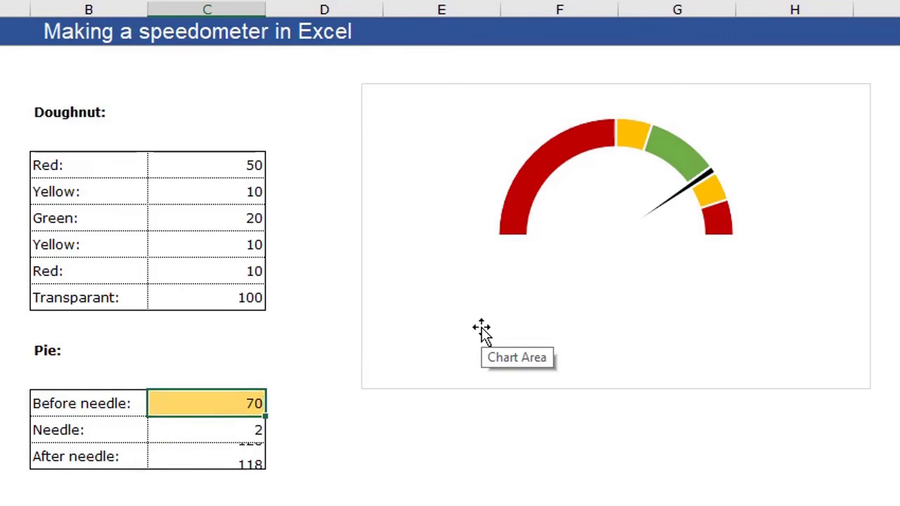
key("Return")
left_click(481, 330)
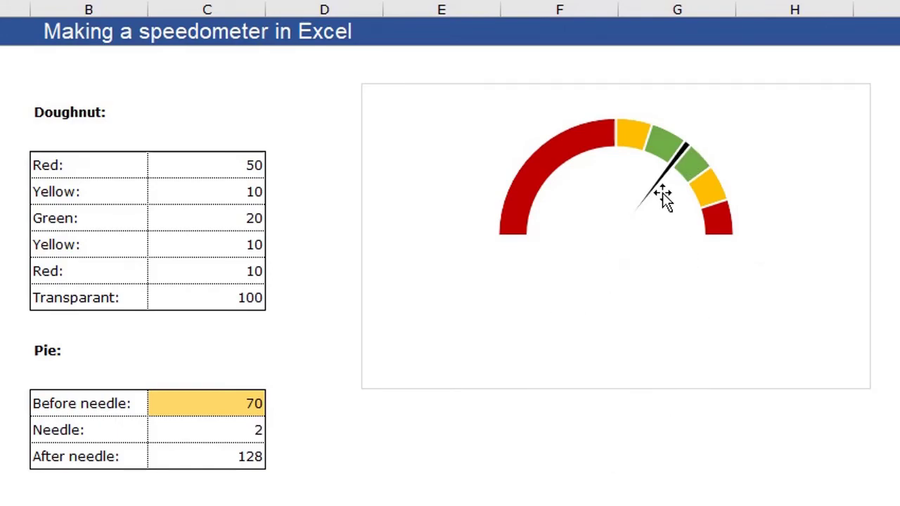
- Add a data label to the black needle slice only and deselect the chart
left_click(664, 170)
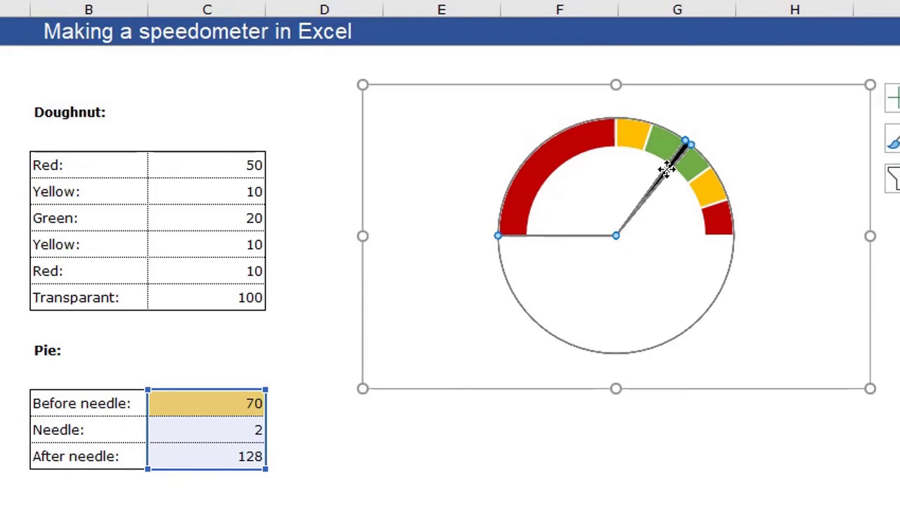
left_click(666, 169)
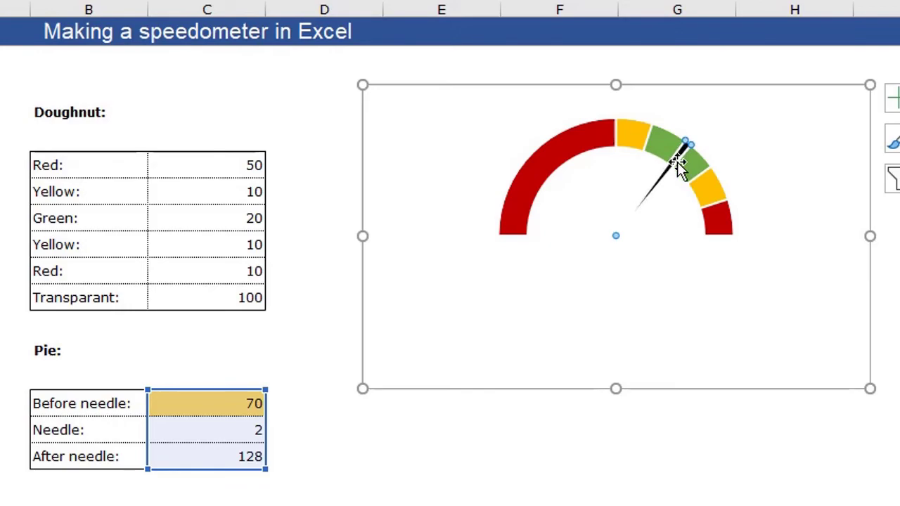
right_click(671, 162)
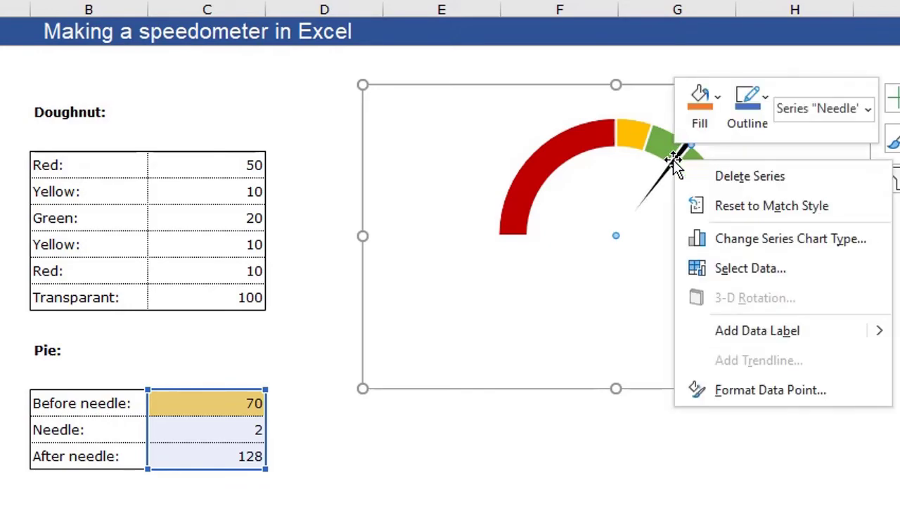
left_click(738, 332)
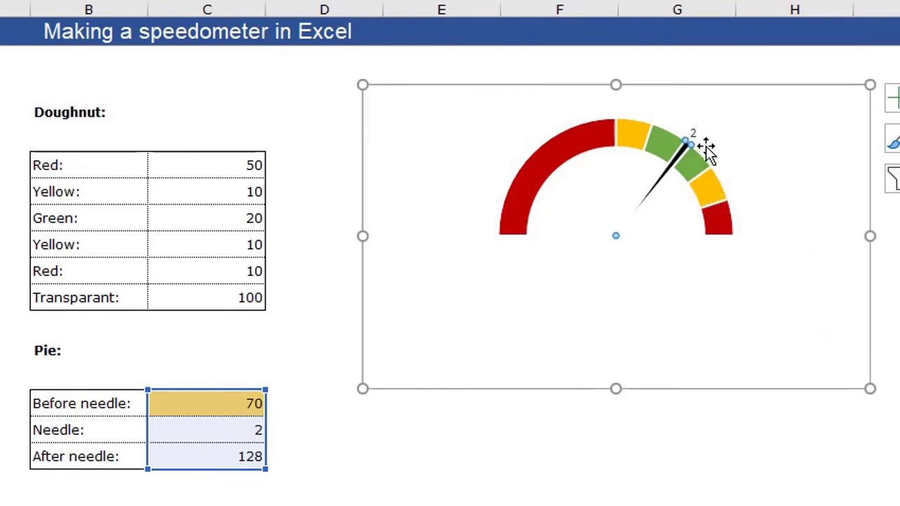
left_click(486, 473)
left_click(69, 428)
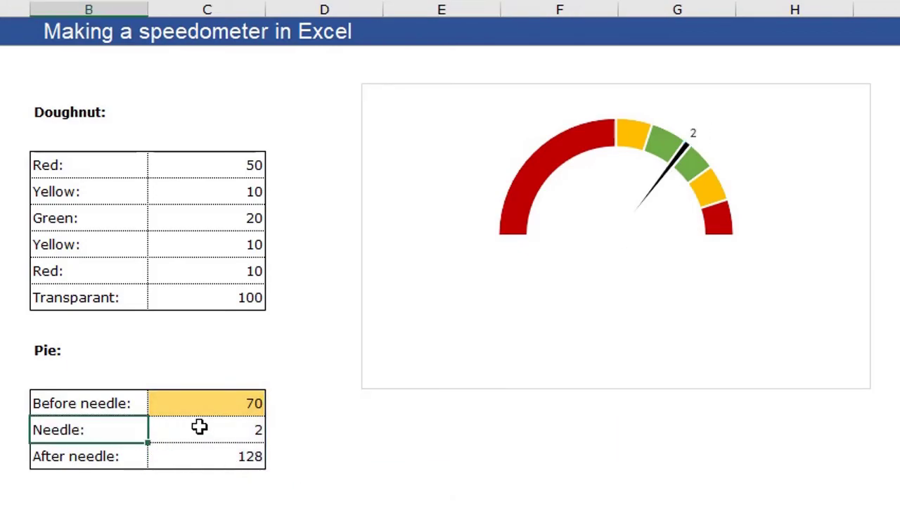
left_click(231, 429)
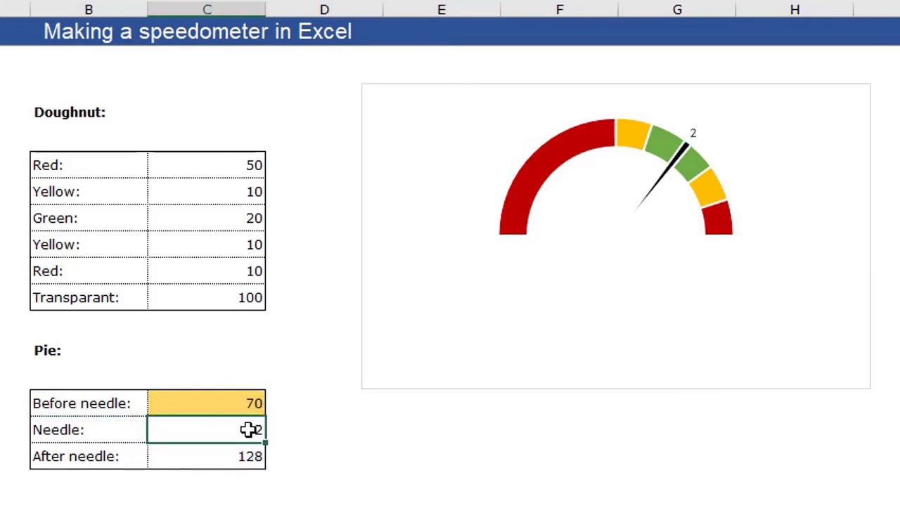
left_click(223, 399)
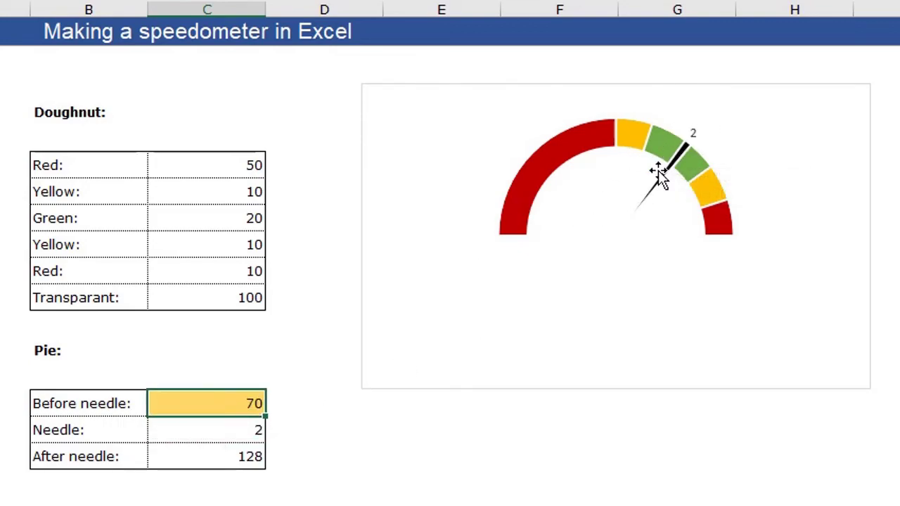
- Link the needle's data label to the Before needle cell with the formula =Sheet1!$C$15 and deselect the chart
left_click(691, 137)
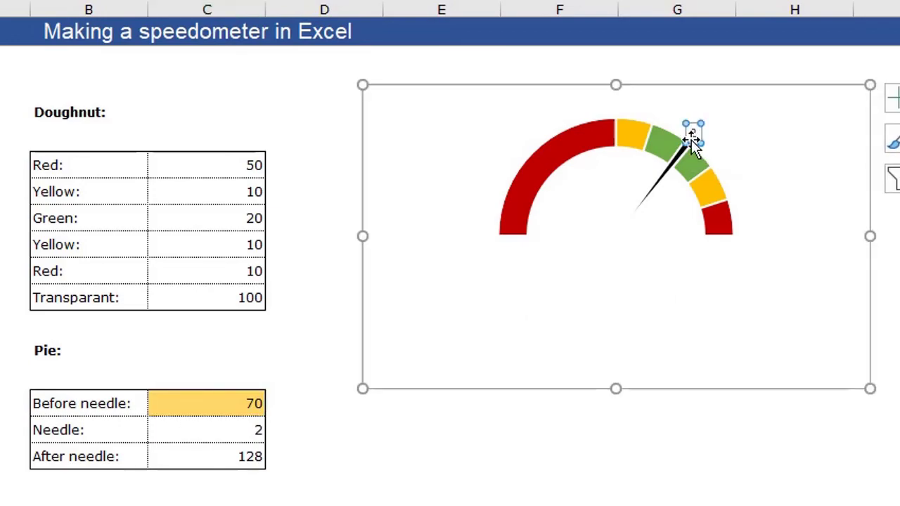
left_click(693, 132)
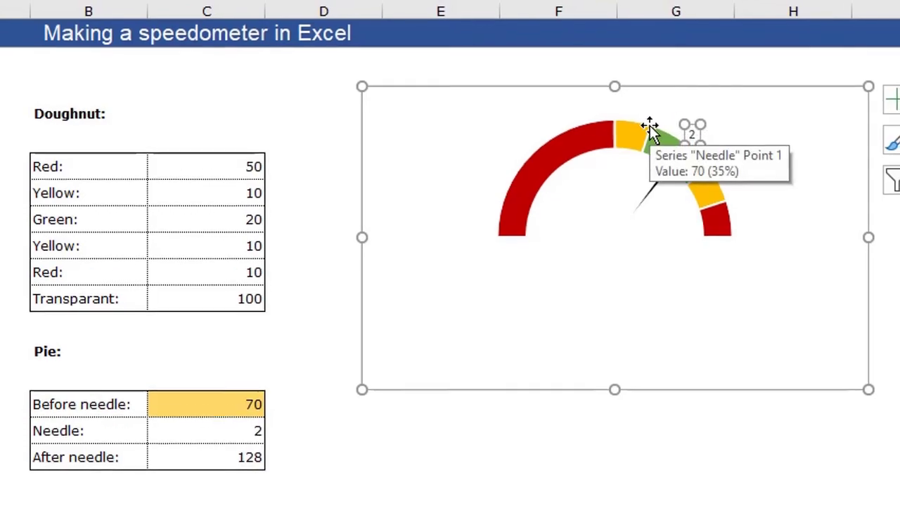
left_click(237, 38)
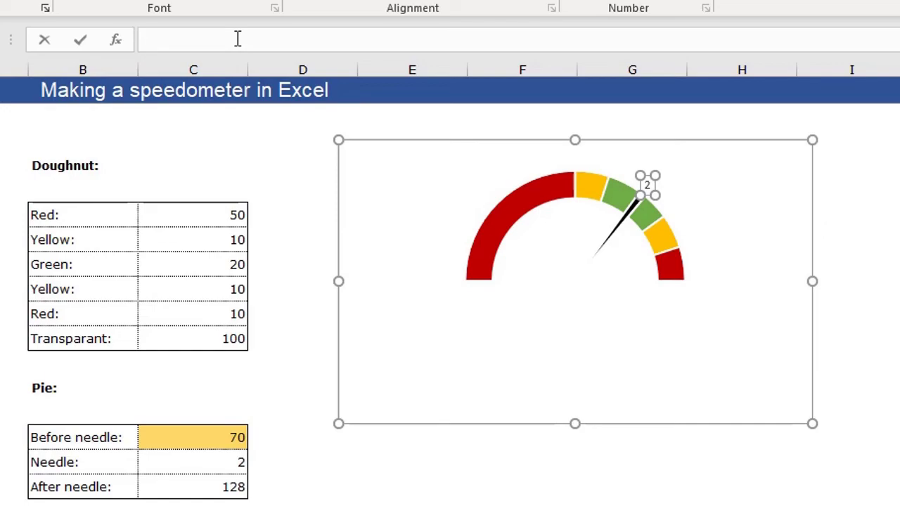
type("=")
left_click(195, 438)
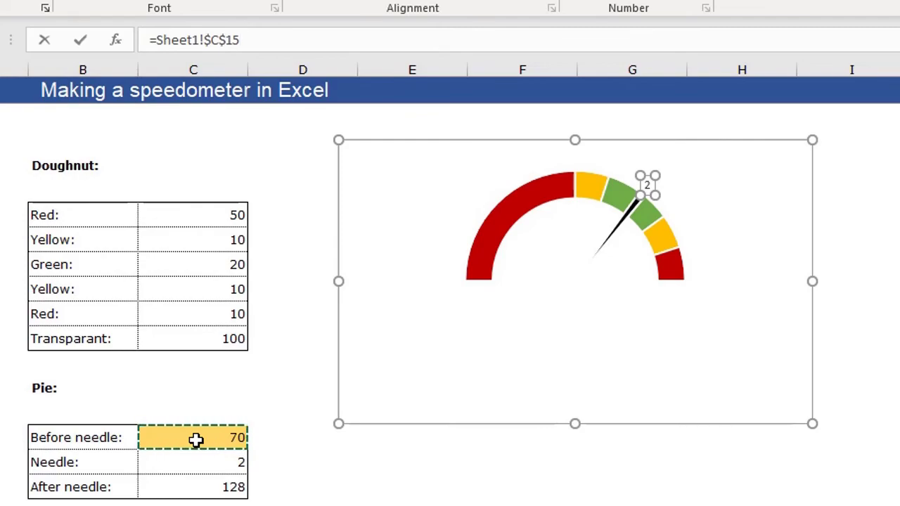
key("Return")
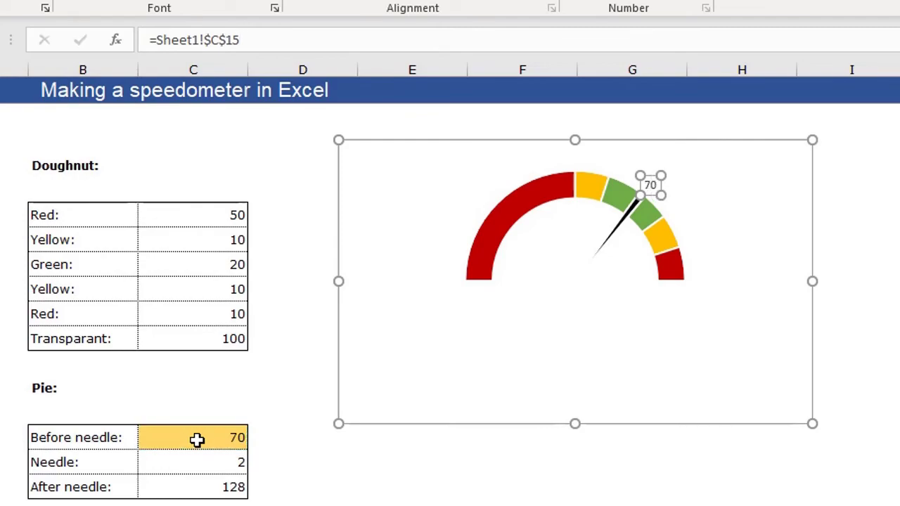
left_click(606, 466)
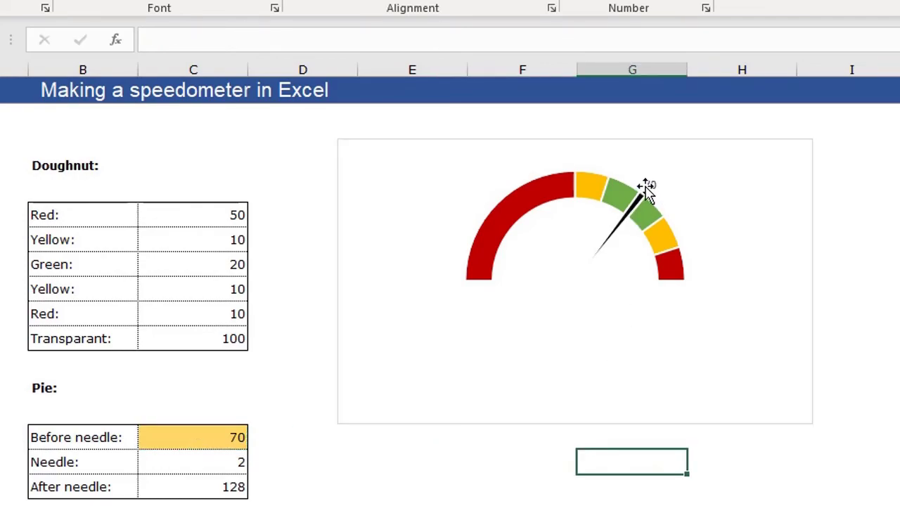
- Test the linked needle label by setting the Before needle value to 40 and back to 70
left_click(207, 432)
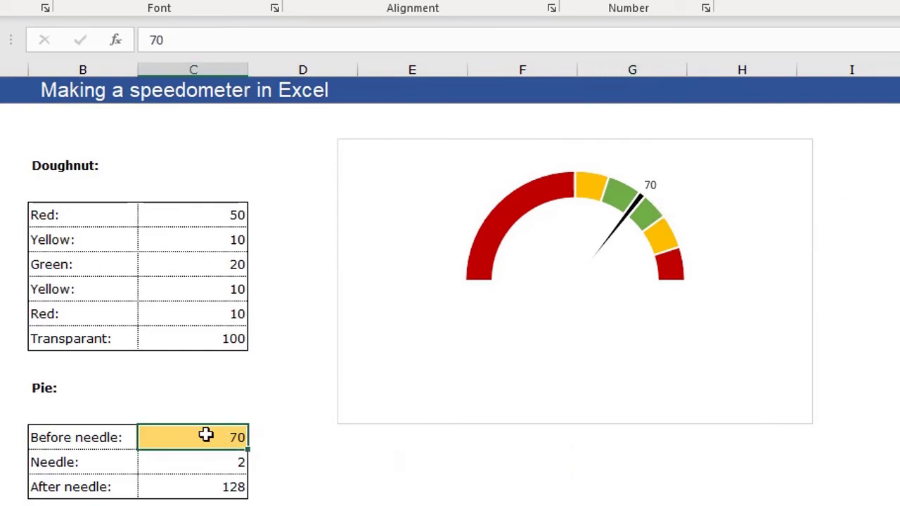
type("40")
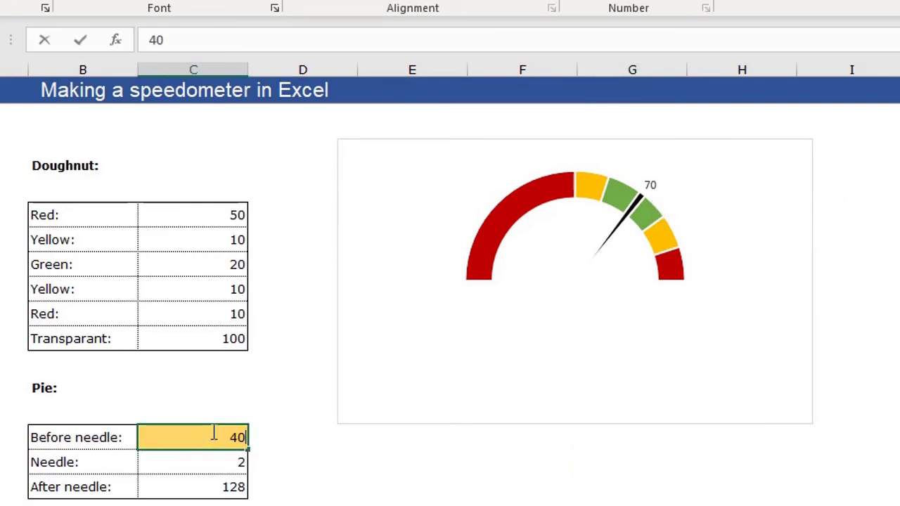
key("Return")
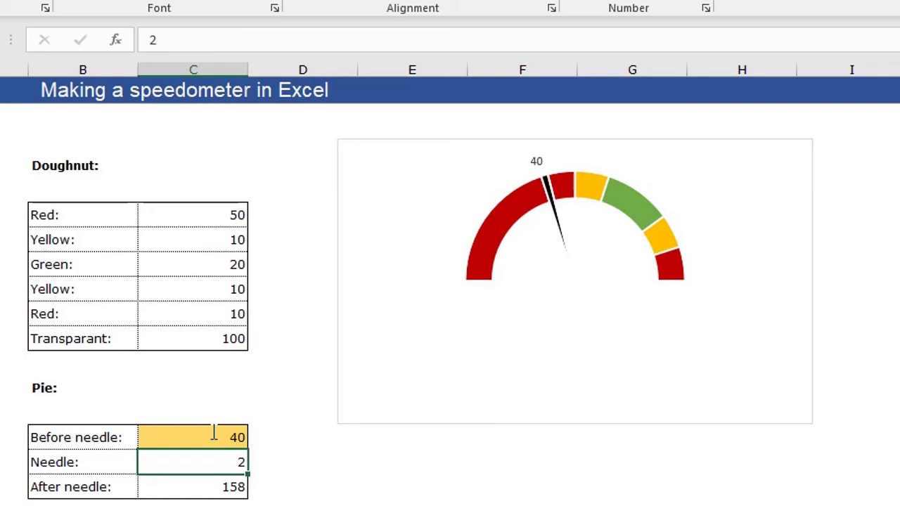
left_click(212, 431)
type("70")
key("Return")
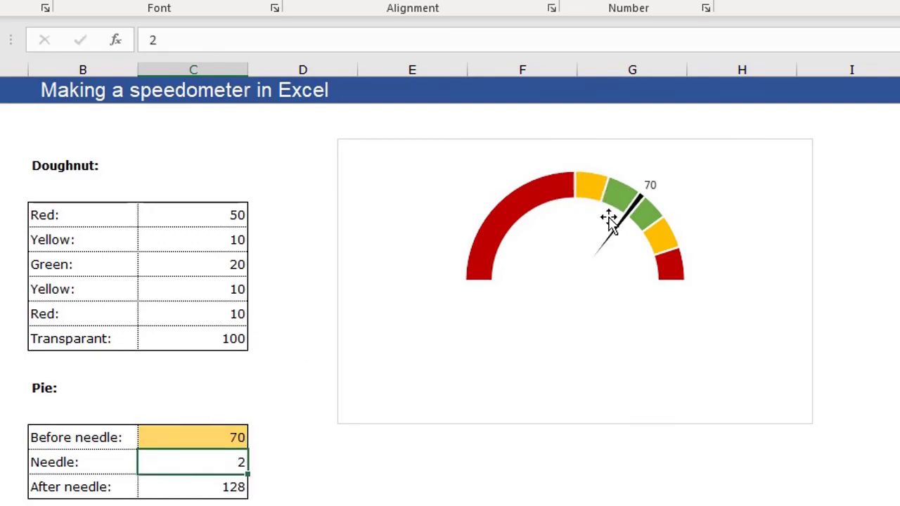
- Make the needle's data label bold and increase its font size to 10.5
left_click(650, 186)
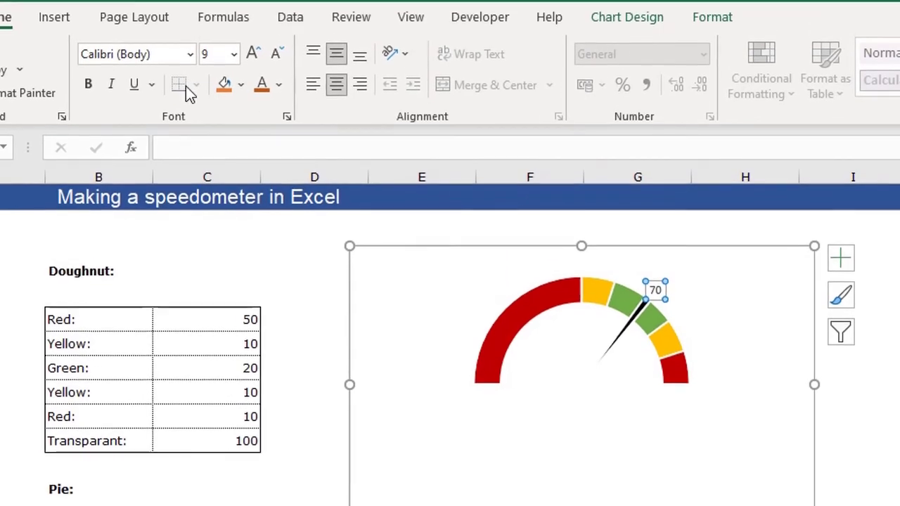
left_click(88, 84)
left_click(253, 54)
left_click(253, 54)
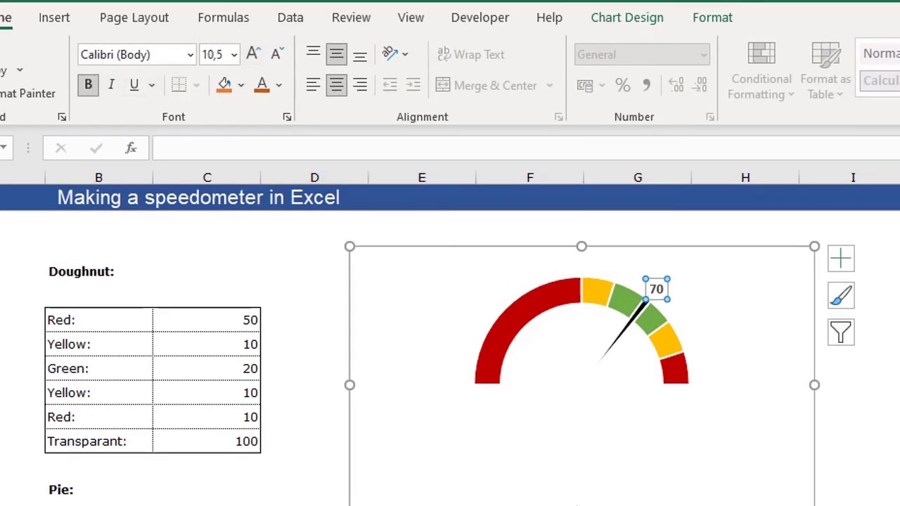